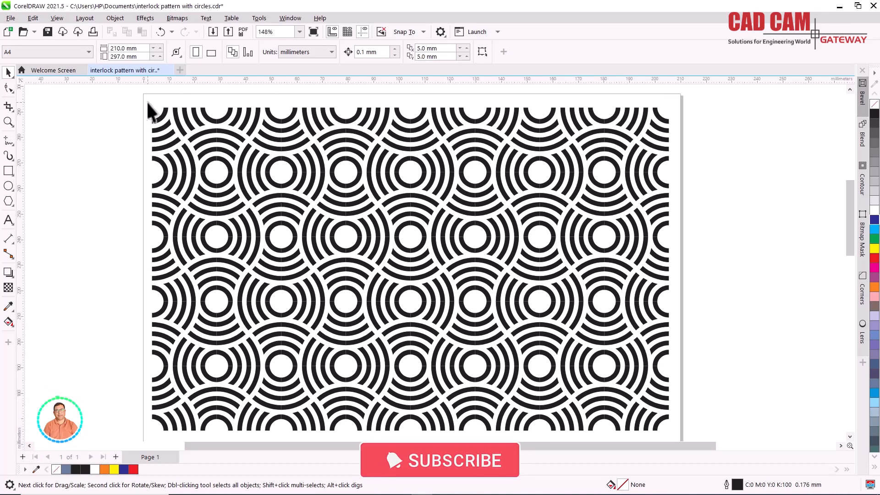
- Place a copy of the square tile from the pattern's upper-left corner in the empty area below, keeping the original in place
drag(145, 102, 221, 180)
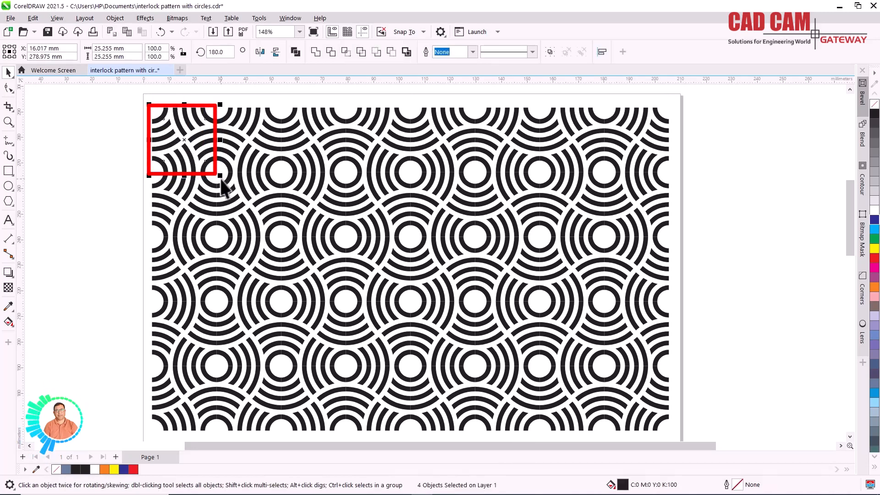
scroll(403, 211, down, 3)
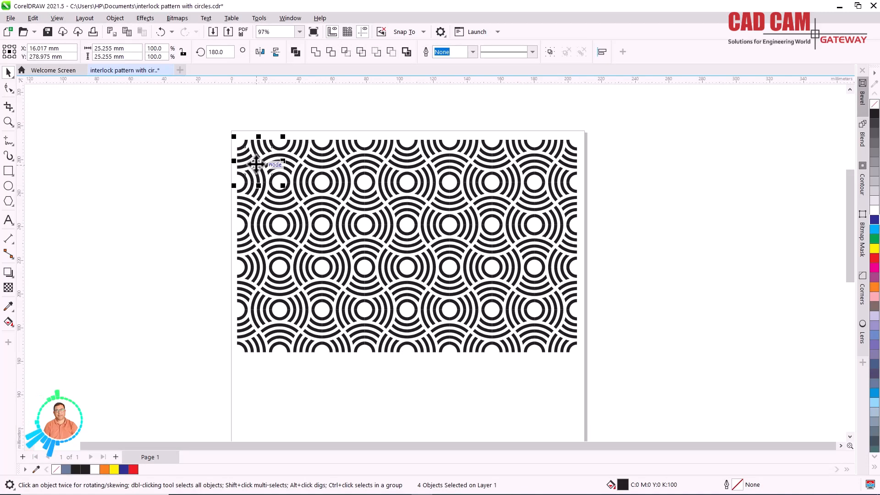
drag(255, 171, 295, 414)
scroll(463, 287, down, 1)
scroll(463, 287, down, 1)
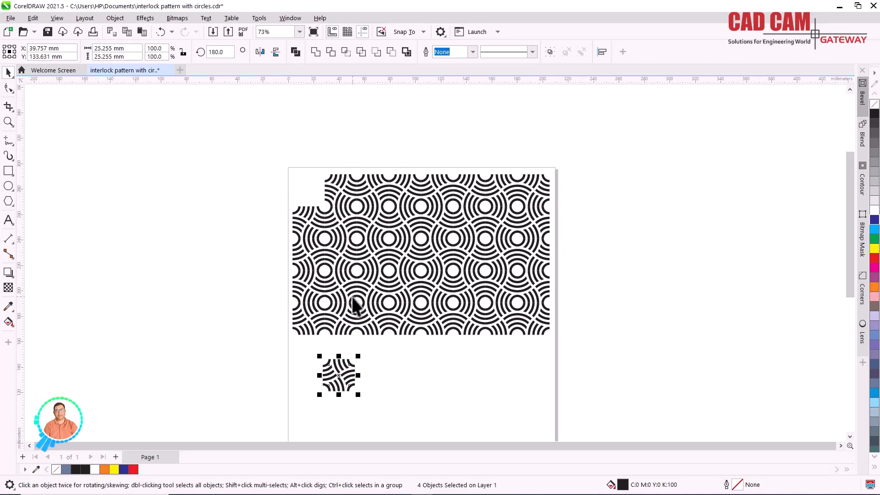
key(ctrl+z)
key(ctrl+v)
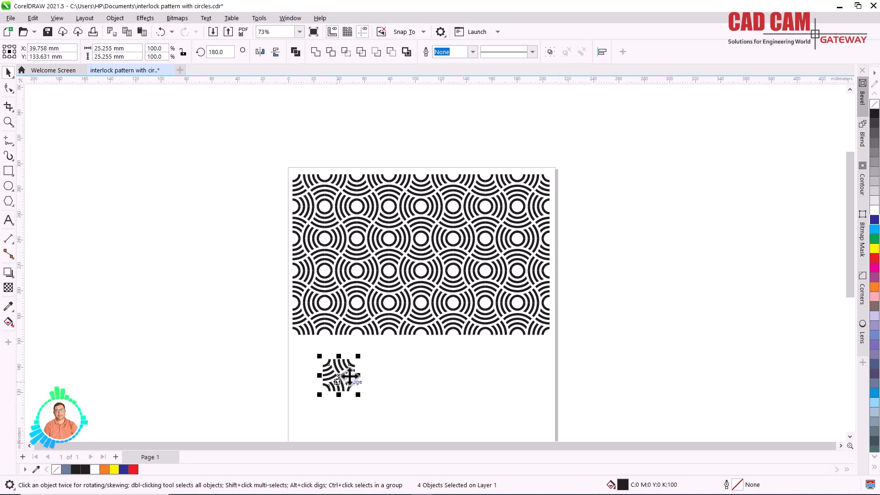
- Resize the copied tile to 15 mm wide and 15 mm high
key(z)
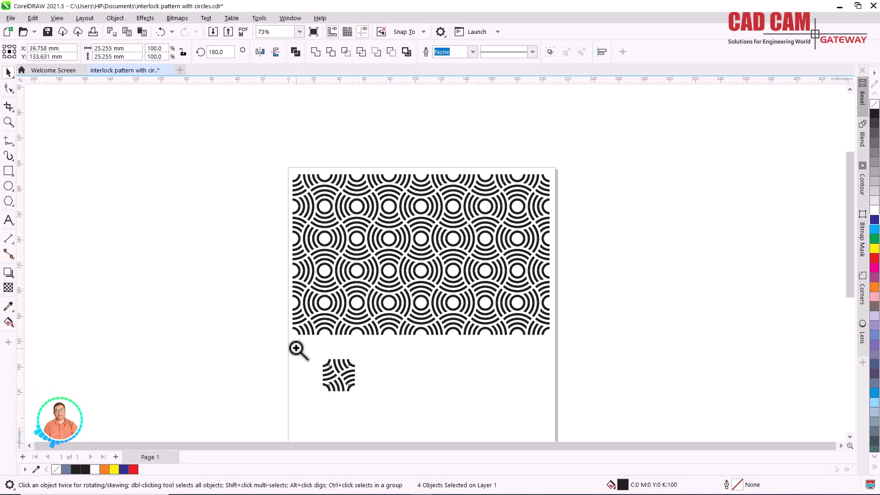
drag(291, 338, 552, 398)
click(8, 73)
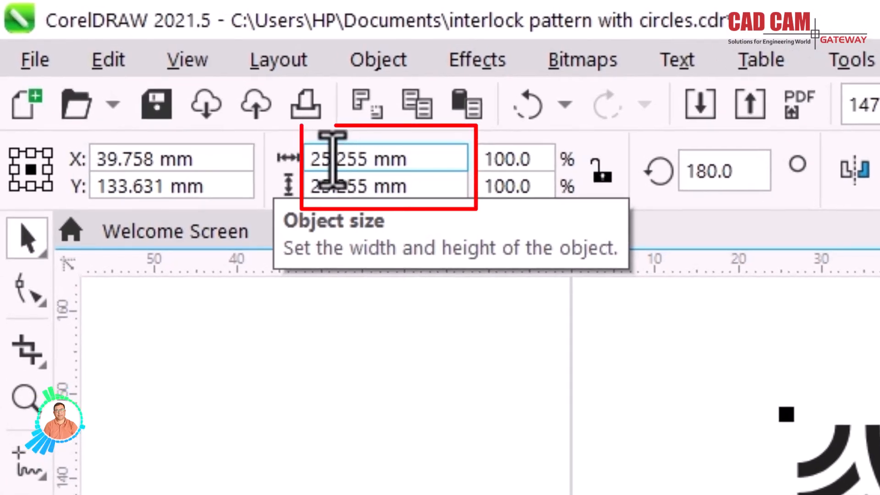
double_click(331, 159)
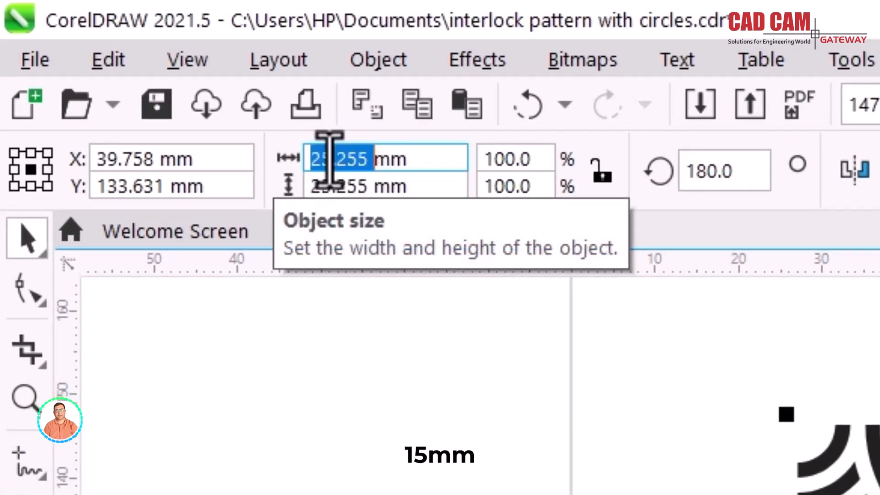
text(15)
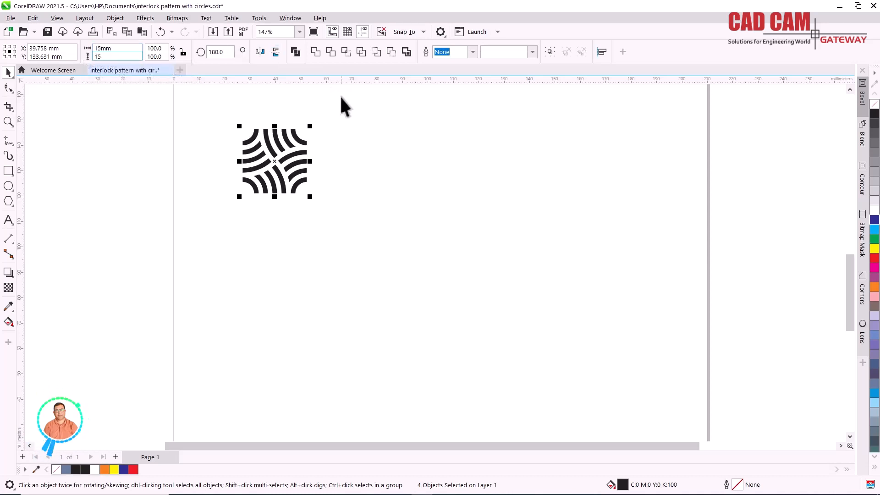
key(Return)
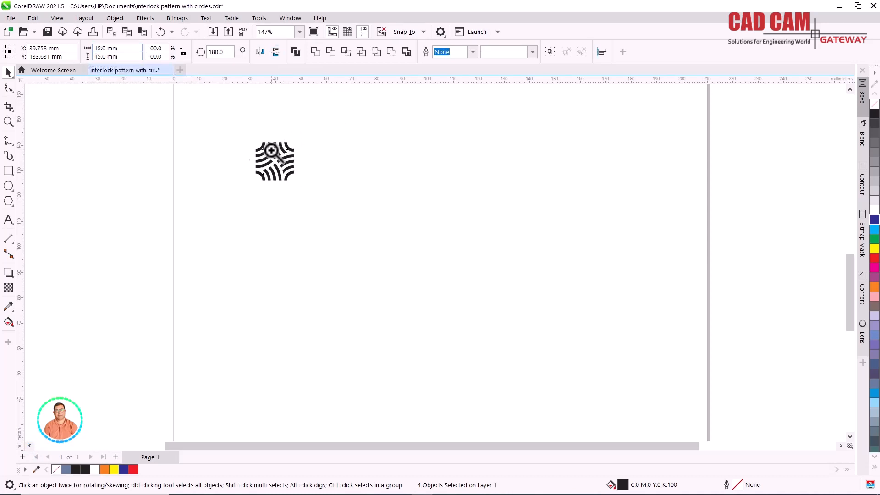
- Start exporting only the selected tile, with SVG - Scalable Vector Graphics as the file format
key(z)
drag(252, 142, 302, 185)
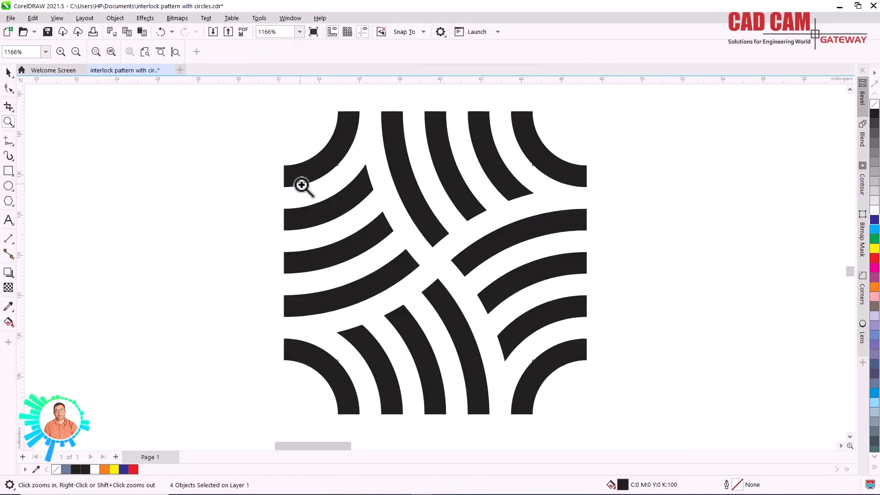
scroll(391, 169, down, 1)
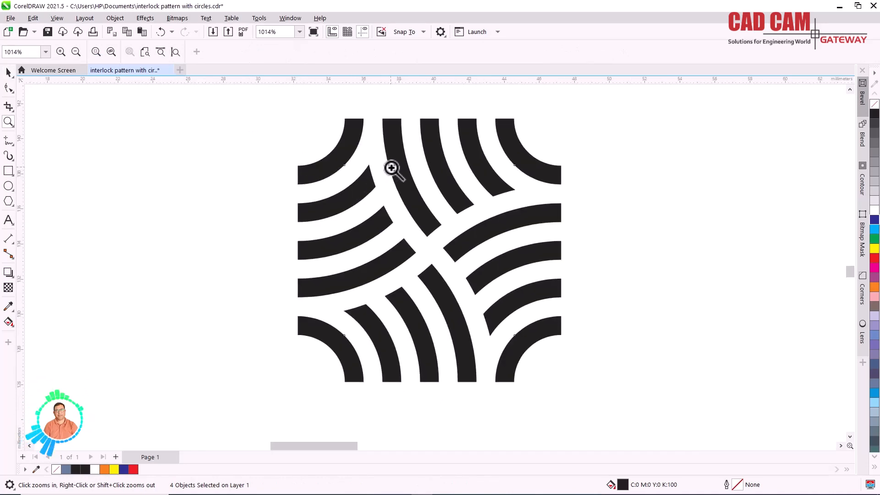
click(9, 73)
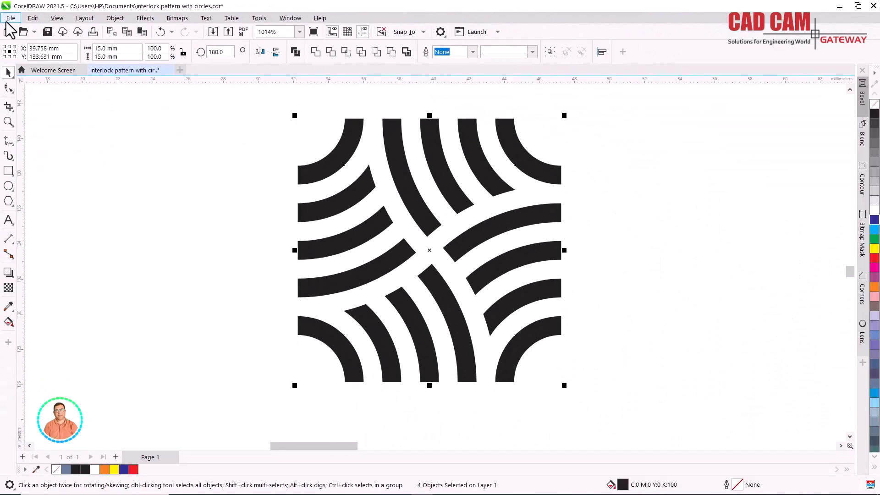
click(10, 18)
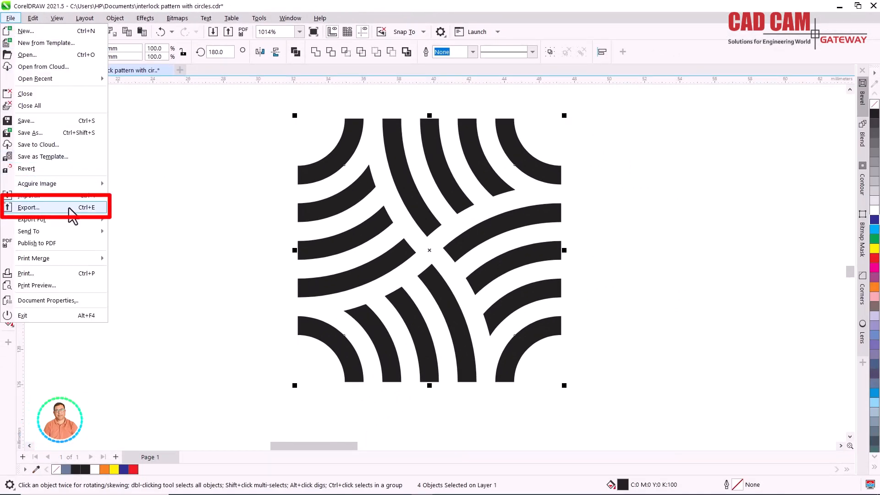
click(69, 208)
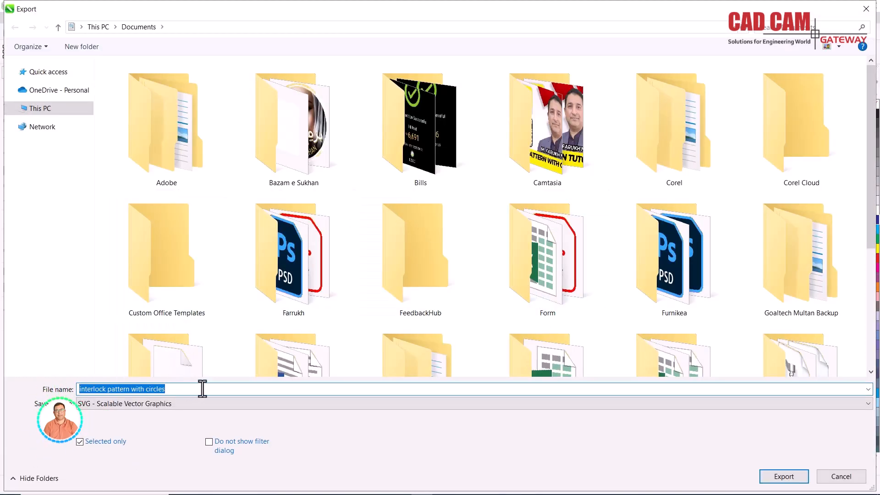
click(868, 404)
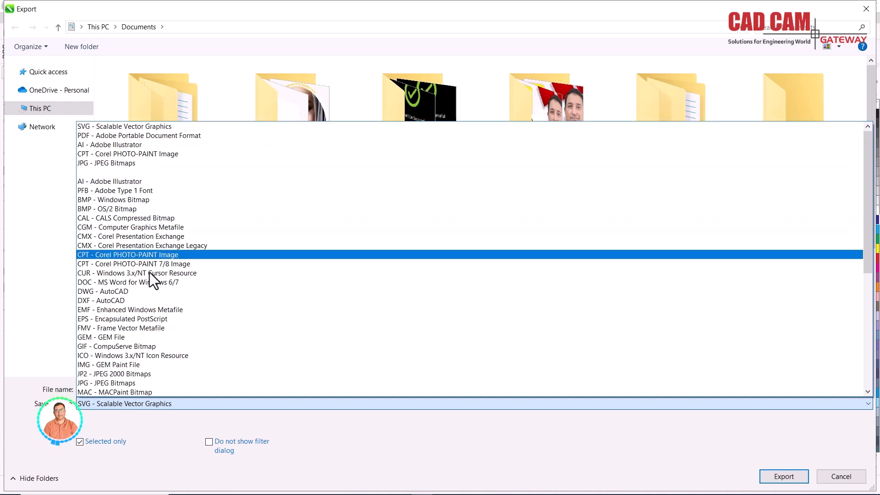
scroll(152, 329, down, 5)
scroll(155, 354, down, 3)
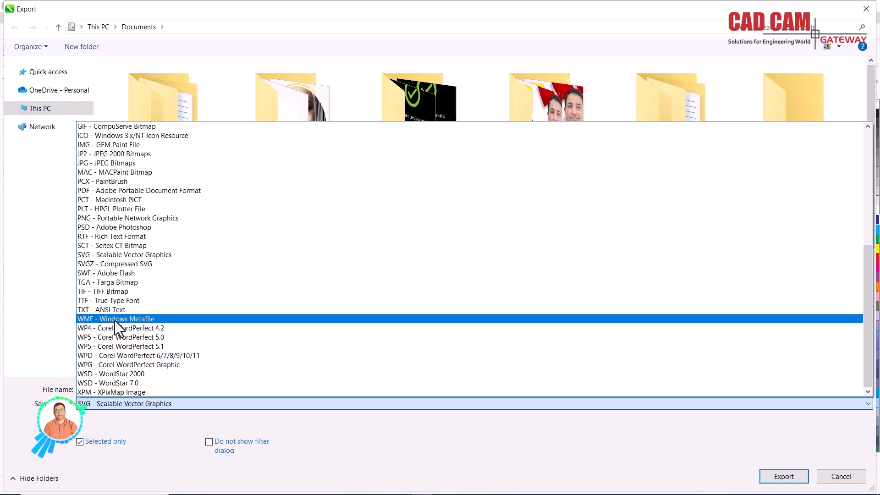
scroll(115, 320, up, 8)
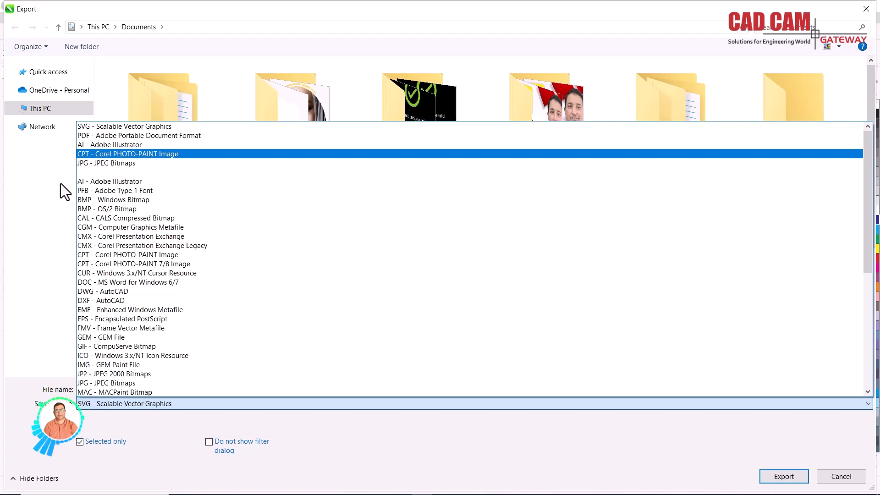
click(106, 128)
- Name the export file Pattern1 and proceed to the SVG export settings
triple_click(173, 390)
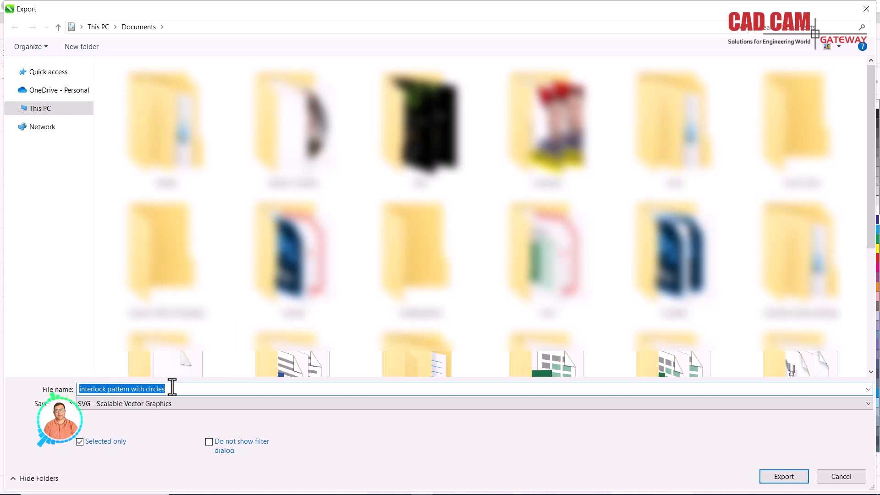
text(a)
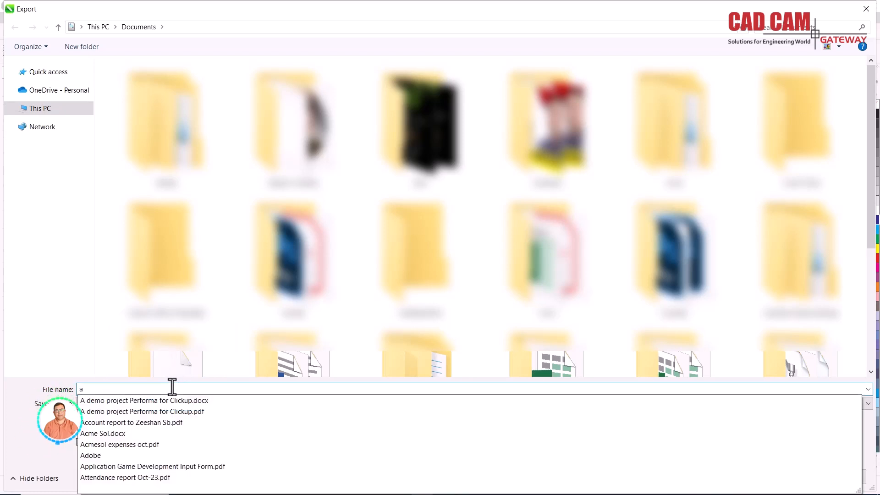
key(BackSpace)
text(Patt)
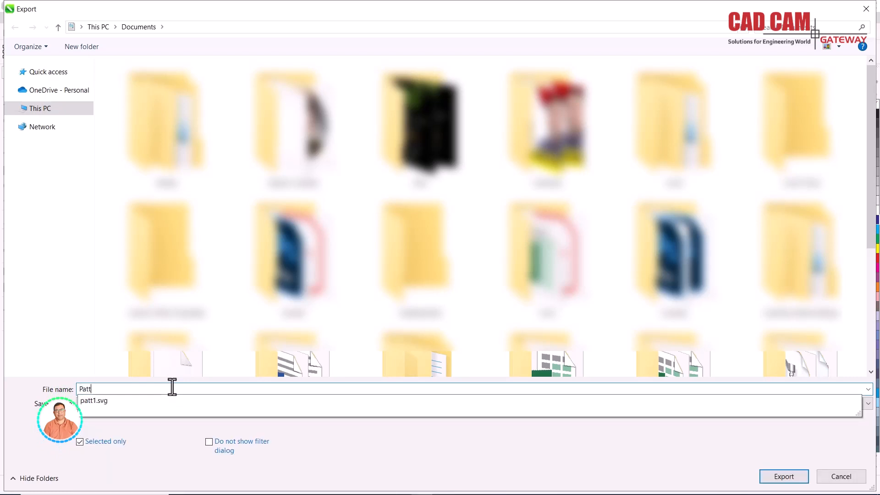
text(ern)
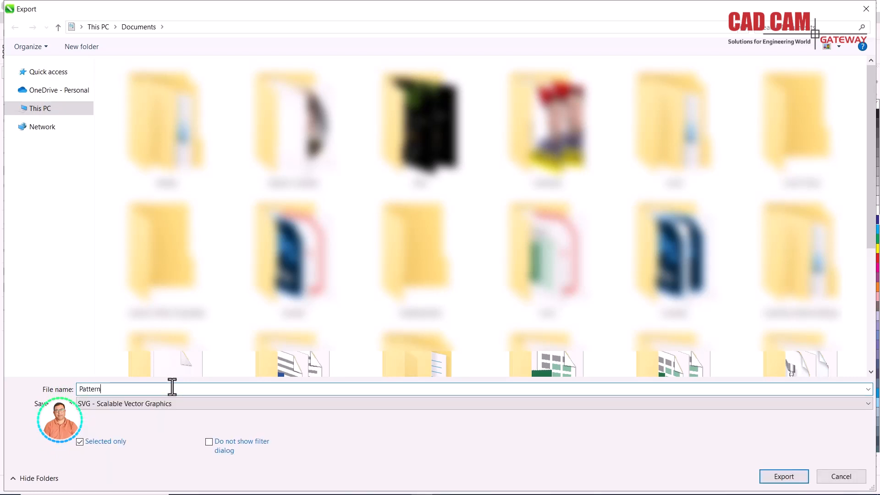
text(1)
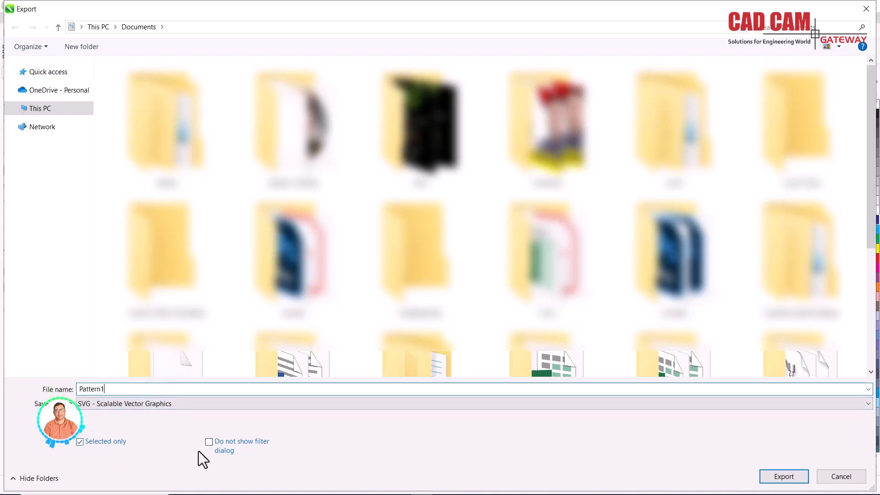
click(774, 481)
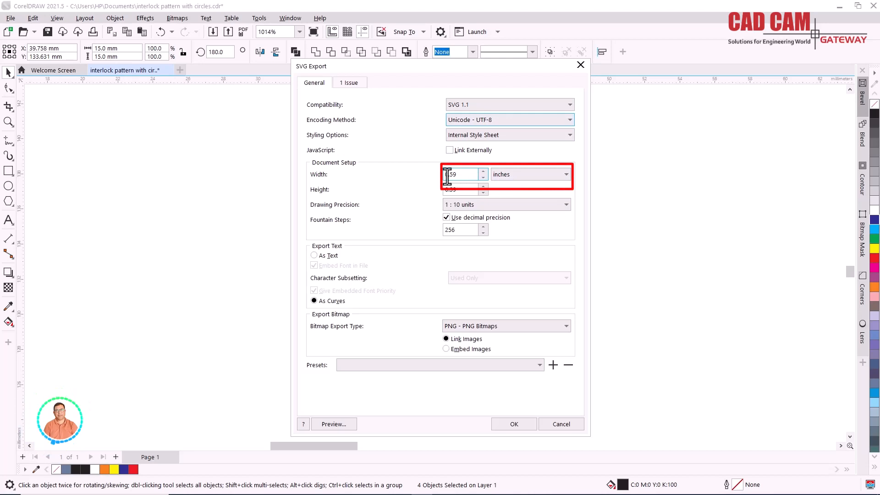
- Set the SVG document size units to millimeters and complete the export
drag(375, 69, 403, 72)
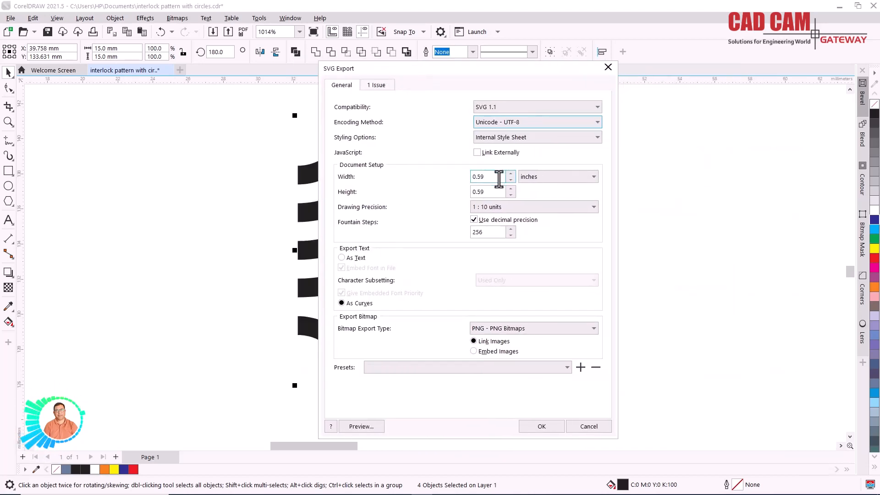
click(543, 178)
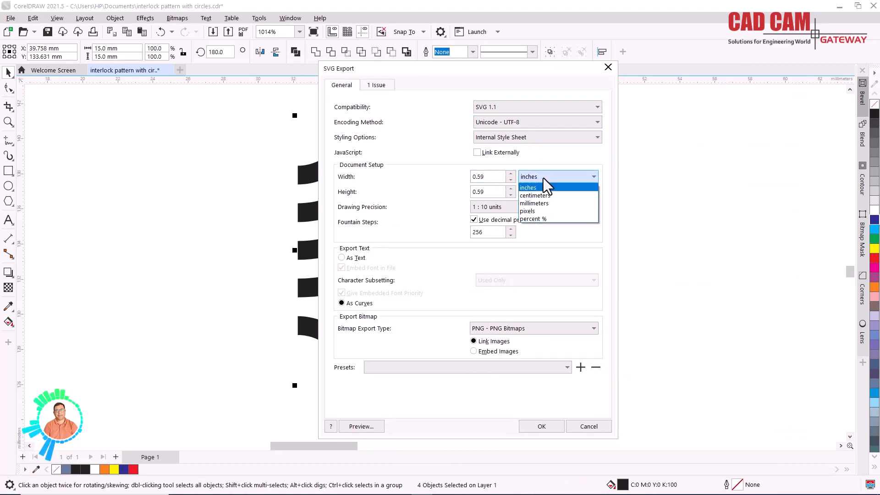
click(545, 200)
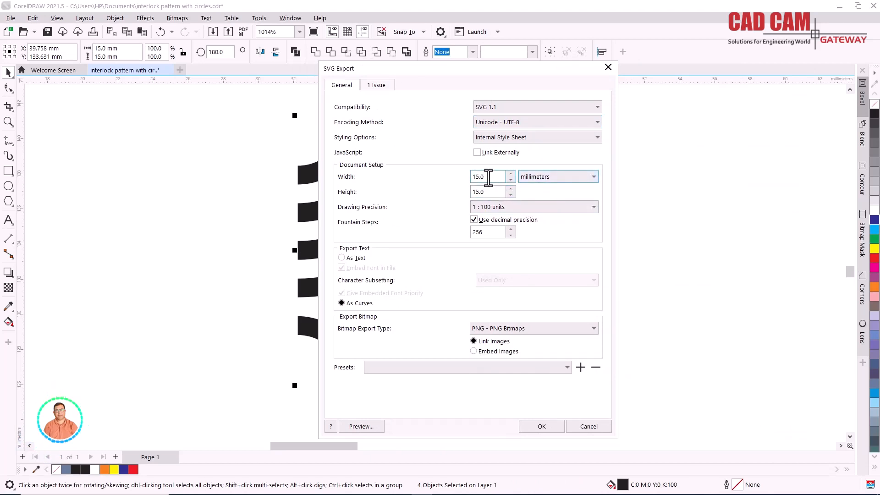
click(539, 430)
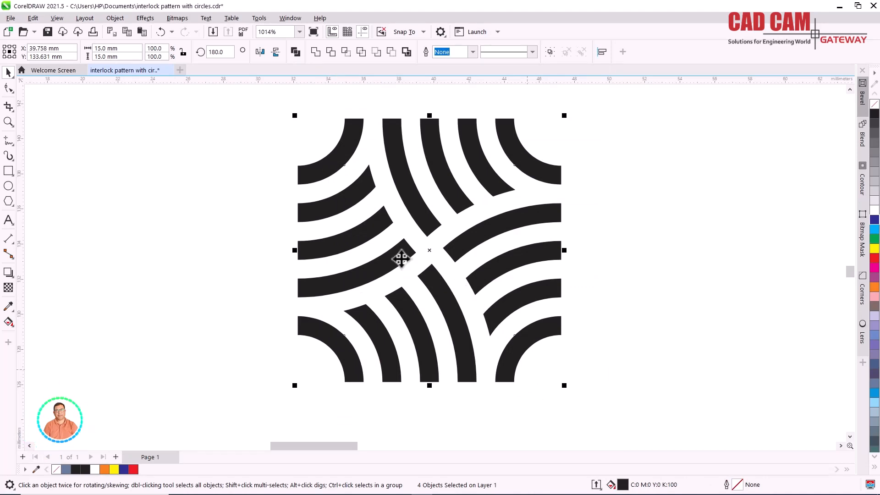
- Draw a rectangle about 132 mm wide and 73 mm high beside the small tile, below the large pattern
scroll(401, 259, down, 3)
scroll(403, 252, down, 3)
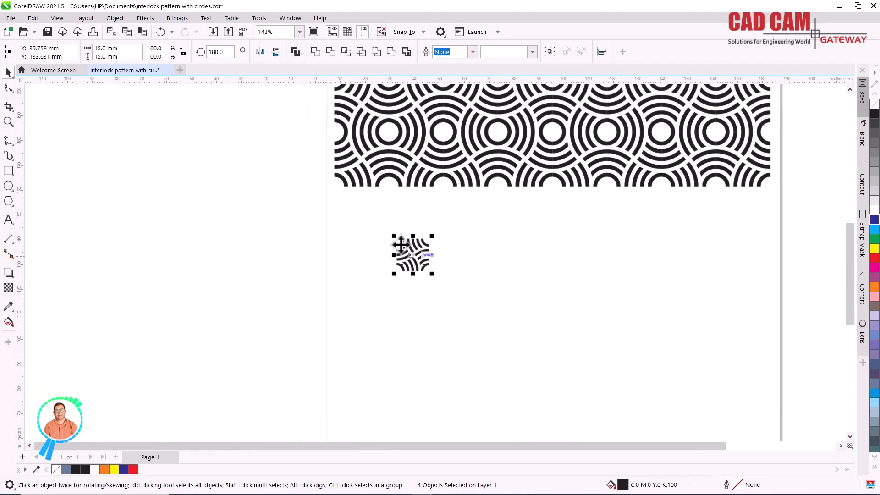
scroll(401, 245, down, 1)
scroll(509, 255, up, 1)
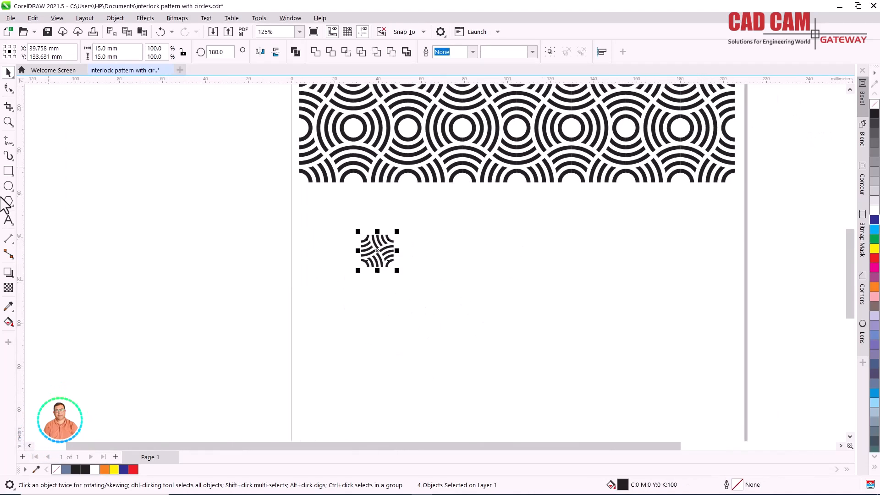
click(9, 172)
drag(440, 209, 725, 367)
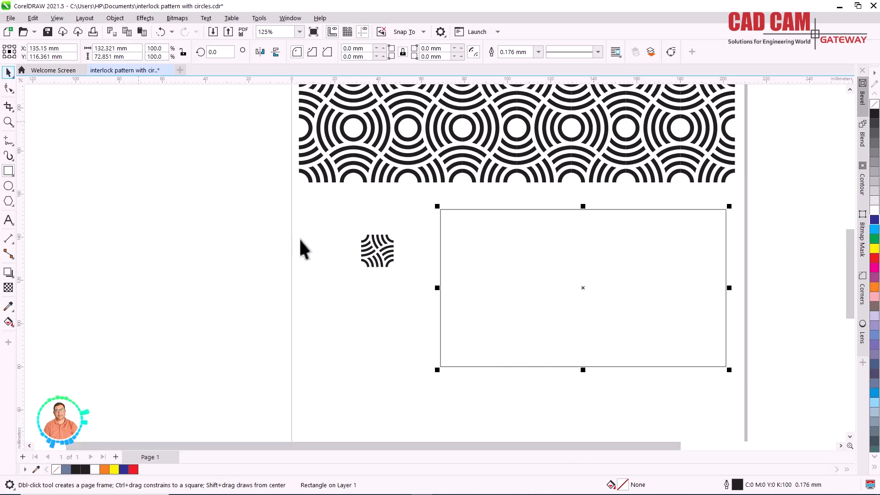
drag(406, 289, 406, 289)
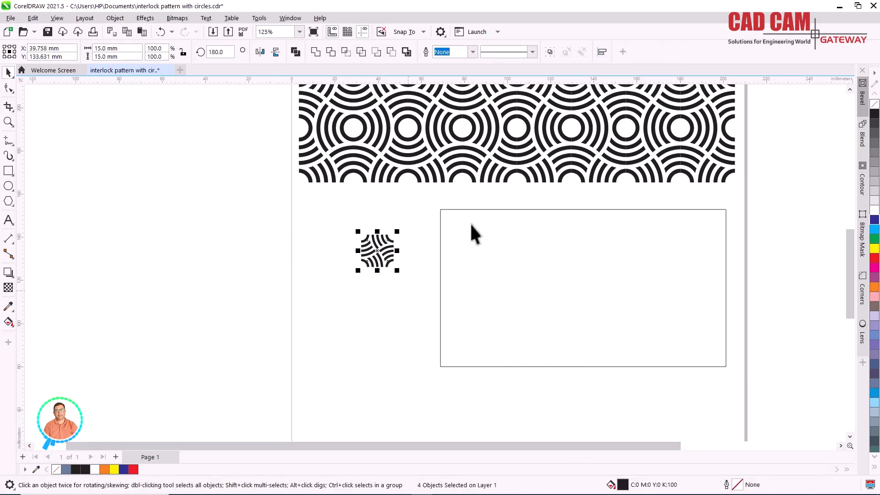
- Edit the new rectangle's fill and switch its type to Vector Pattern Fill
click(474, 209)
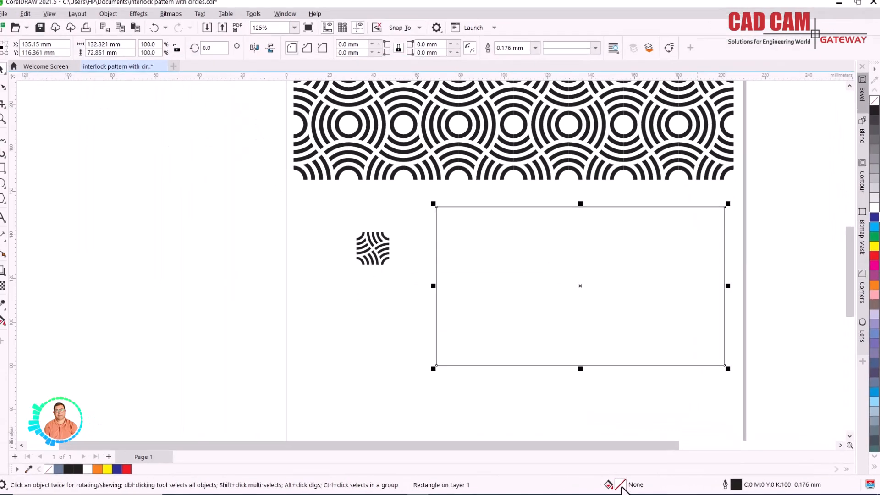
double_click(621, 485)
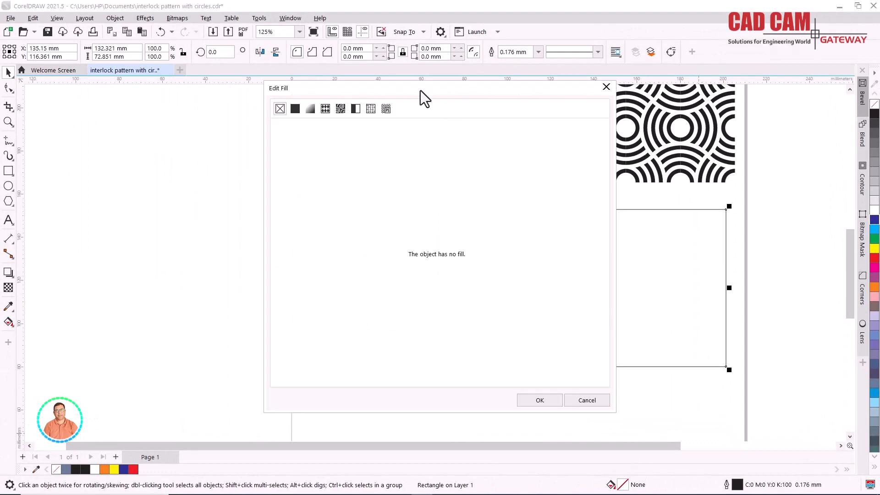
drag(409, 93, 247, 77)
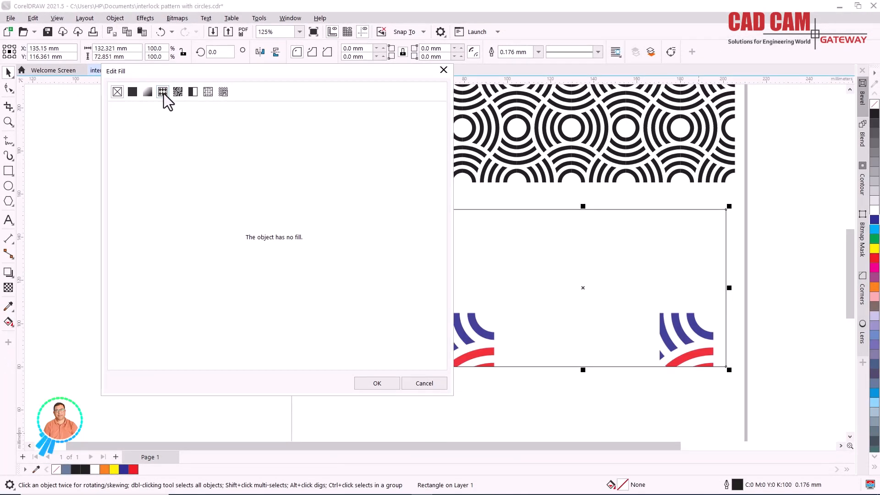
click(164, 93)
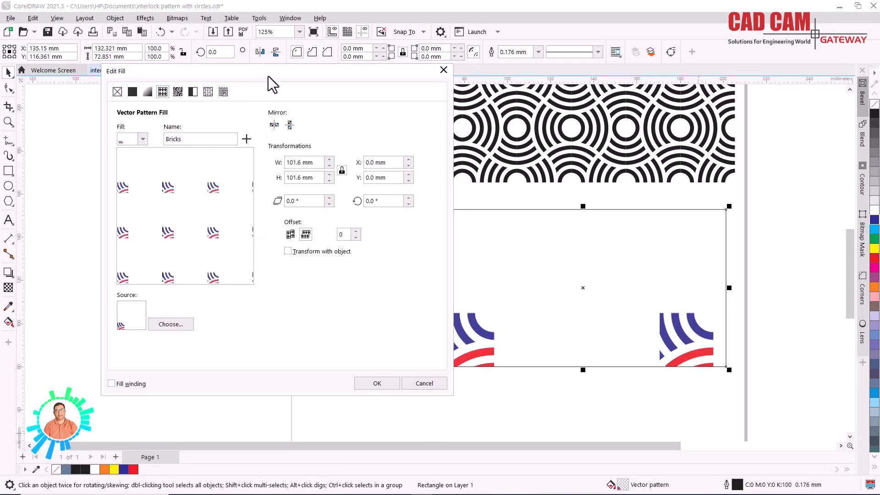
- Try the Candy Polka Dot preset as the rectangle's vector pattern fill
click(142, 139)
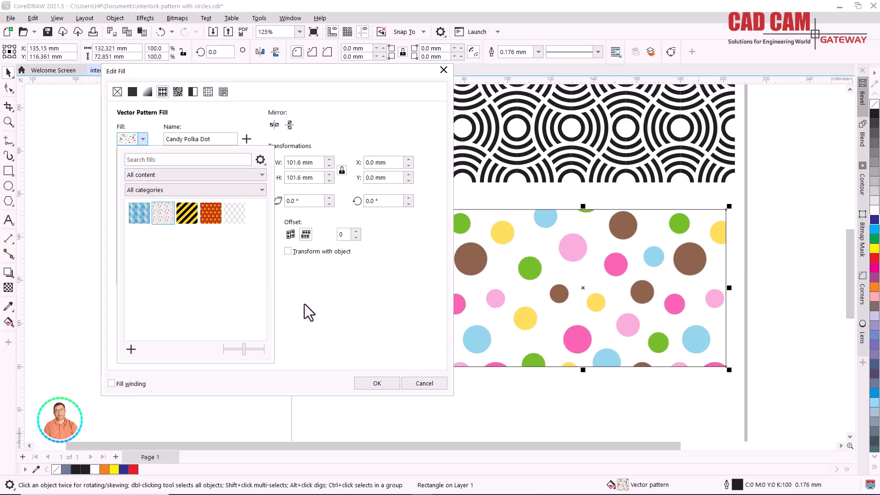
click(311, 270)
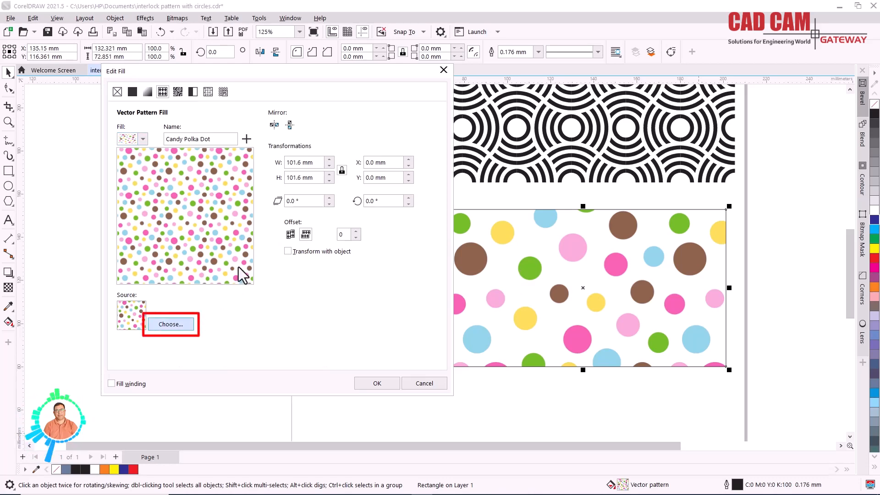
- Import Pattern1.svg from the Documents folder as the source of the vector pattern fill
click(170, 324)
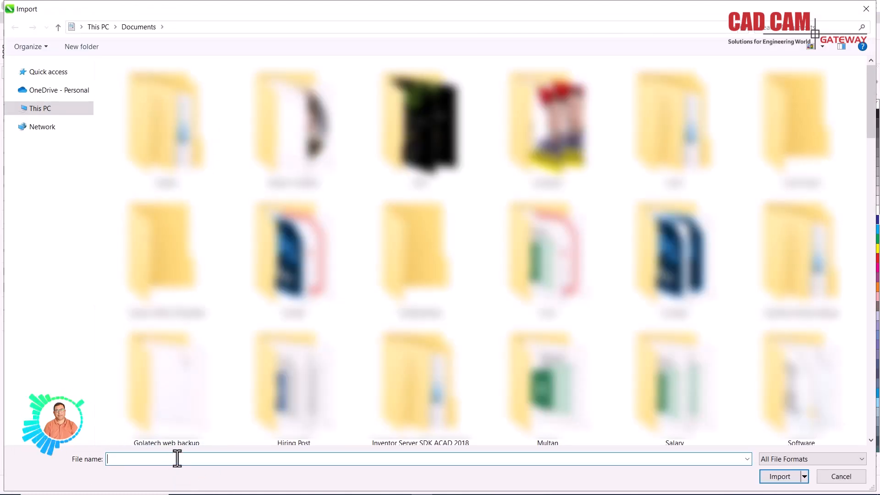
text(patt)
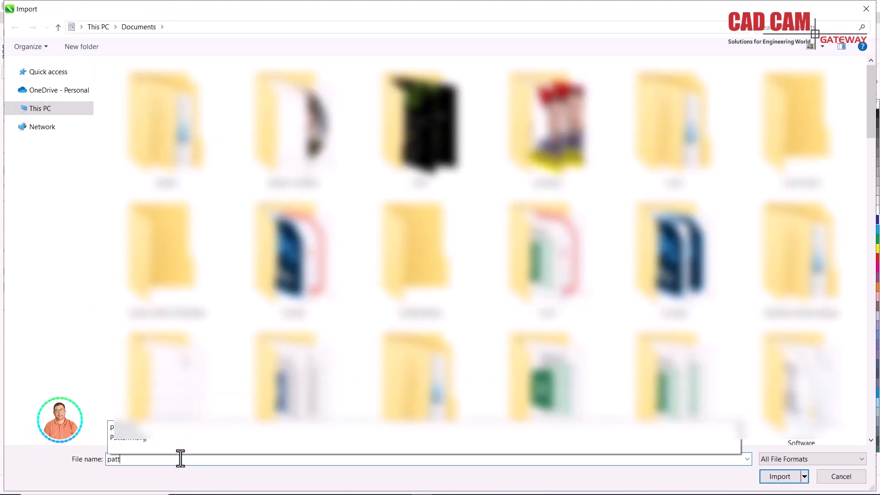
text(ern)
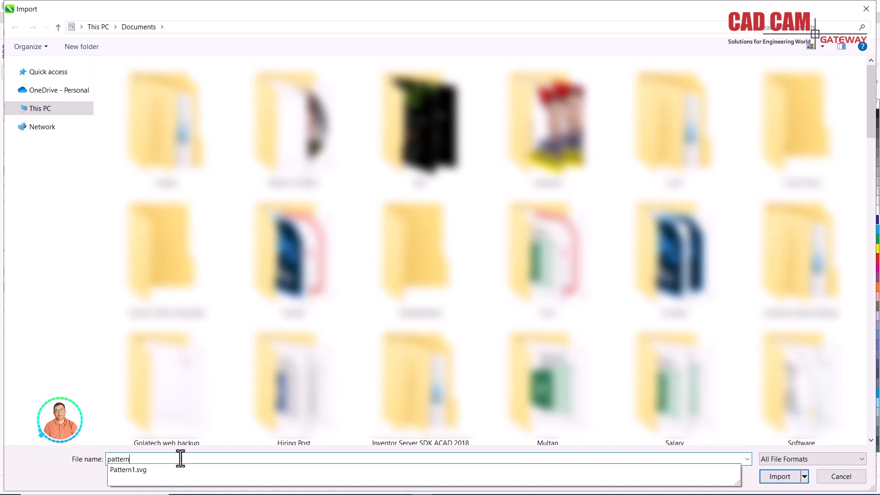
click(133, 471)
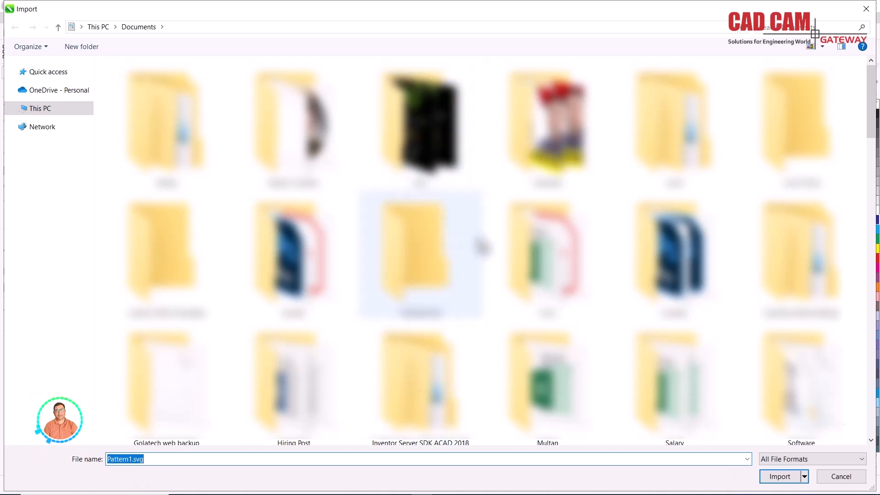
click(860, 461)
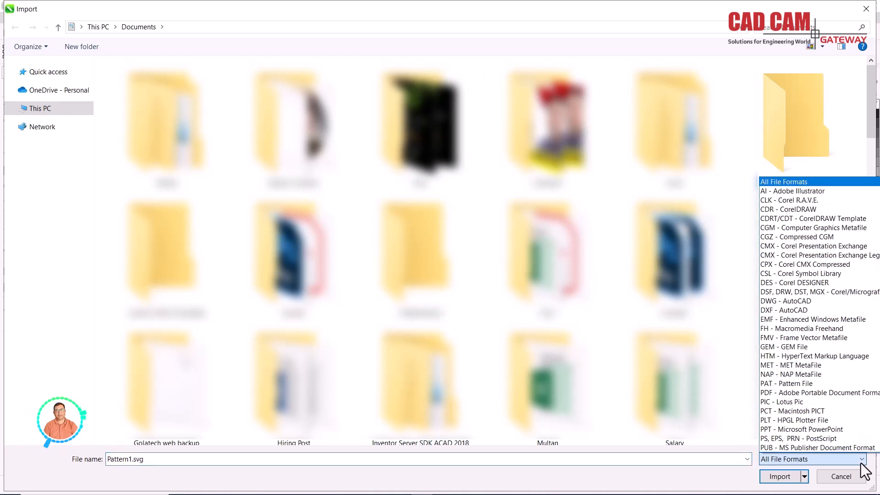
scroll(840, 389, down, 2)
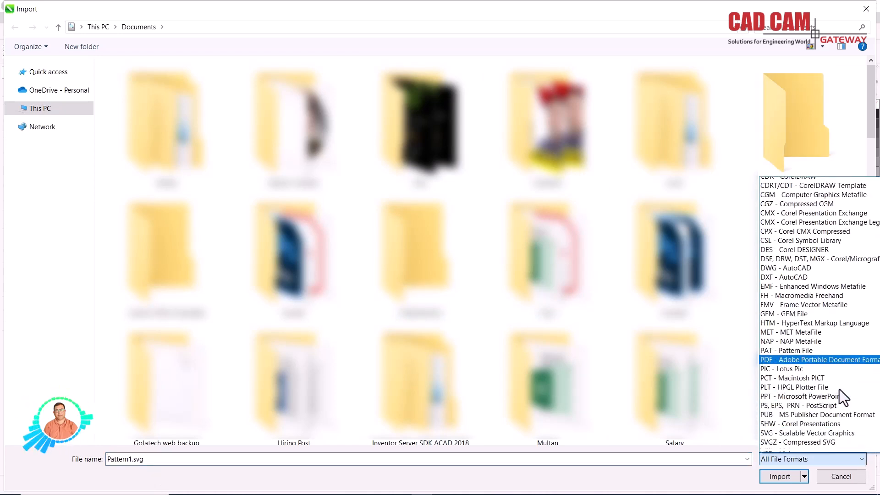
scroll(811, 371, up, 4)
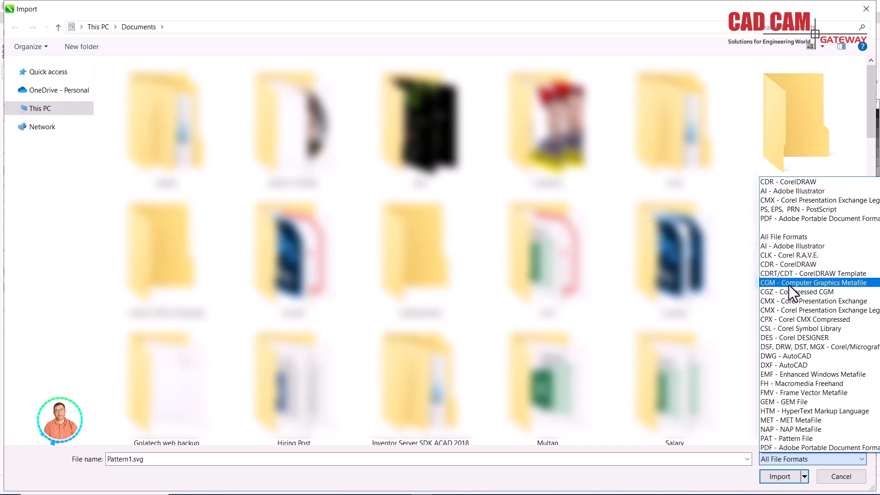
scroll(799, 393, down, 4)
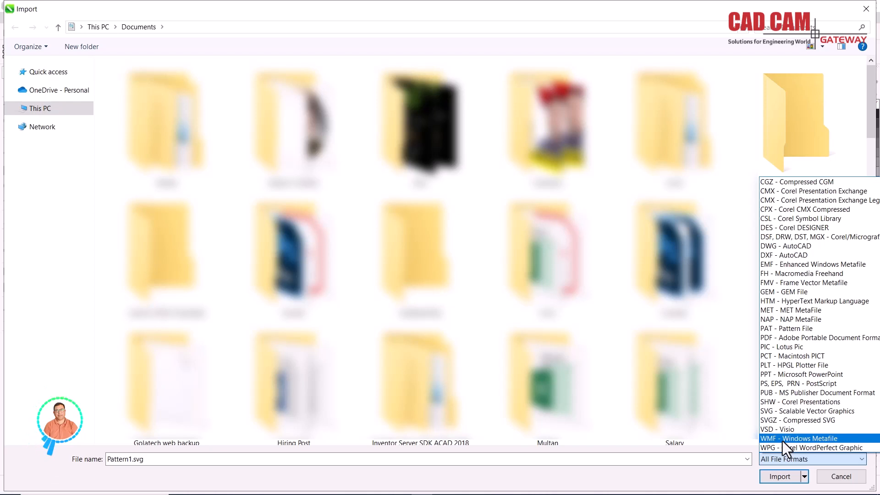
click(742, 438)
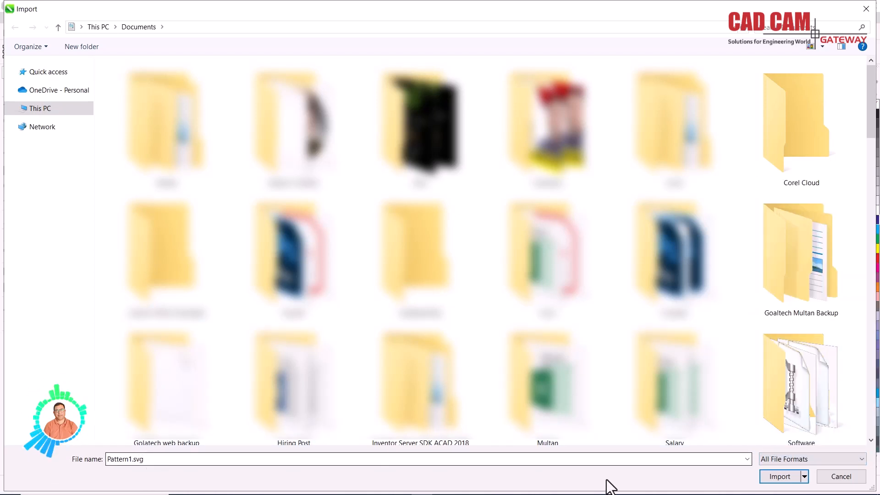
click(779, 478)
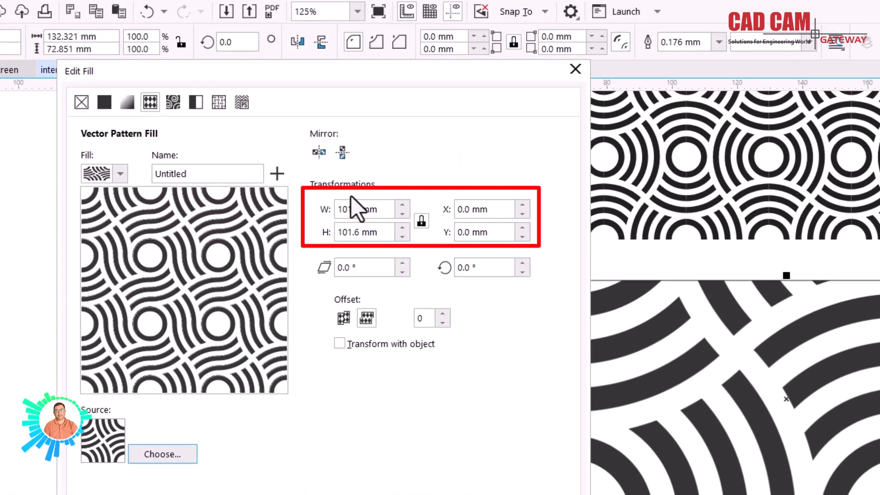
- Set the pattern fill's width and height to 15 mm, keeping the proportions locked
click(366, 207)
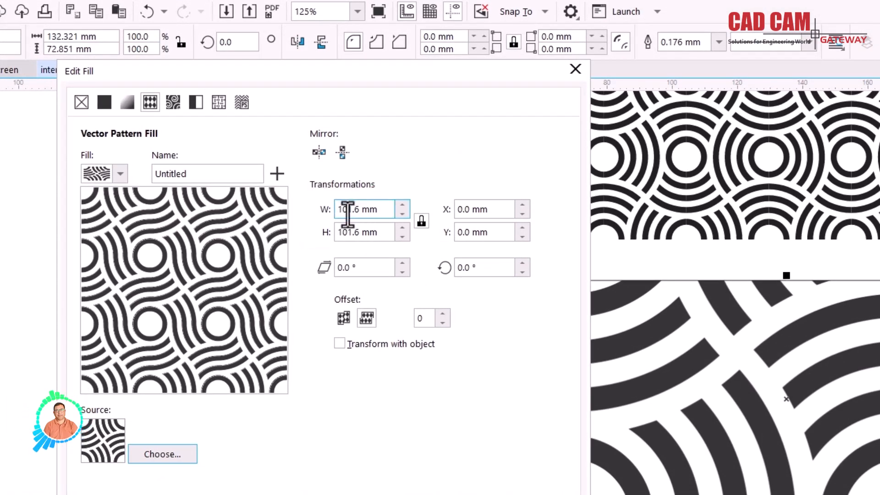
double_click(348, 210)
text(15)
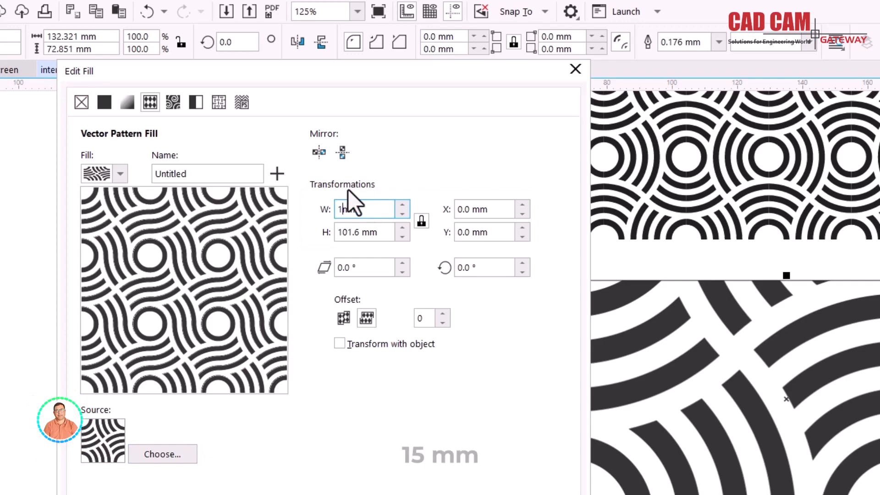
key(Tab)
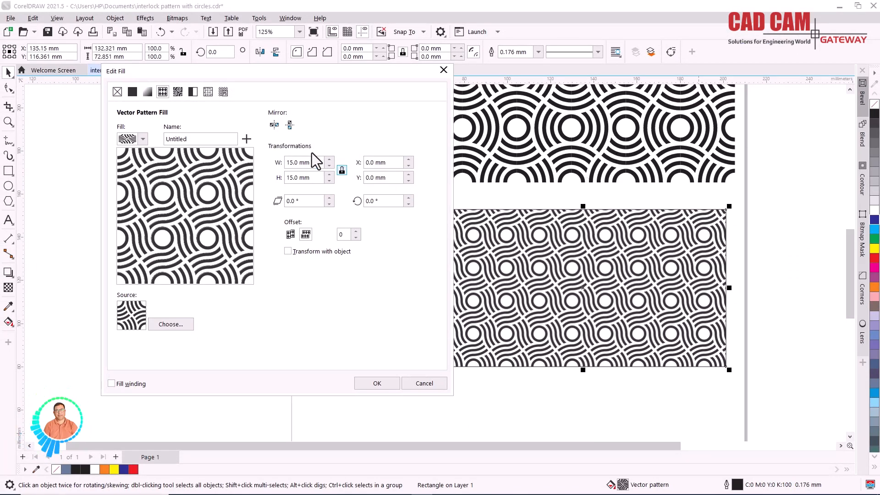
- Try a pattern fill size of 20 mm in both width and height
drag(313, 164, 258, 145)
text(20)
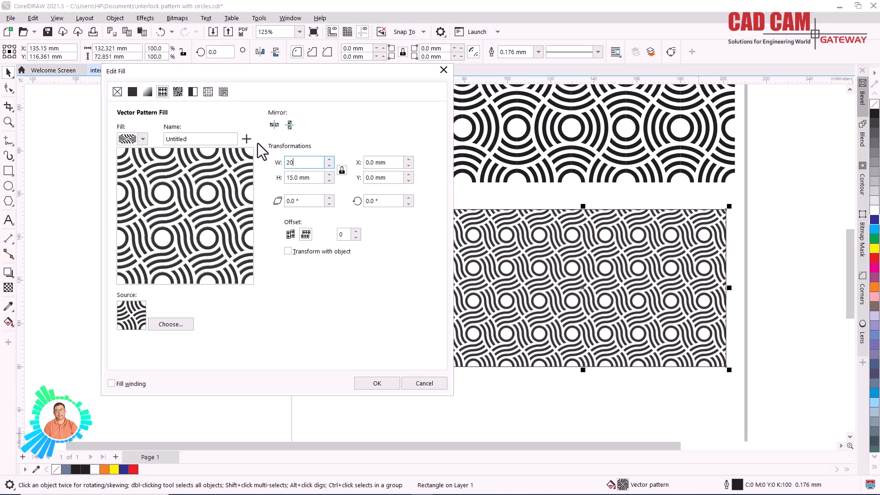
key(Tab)
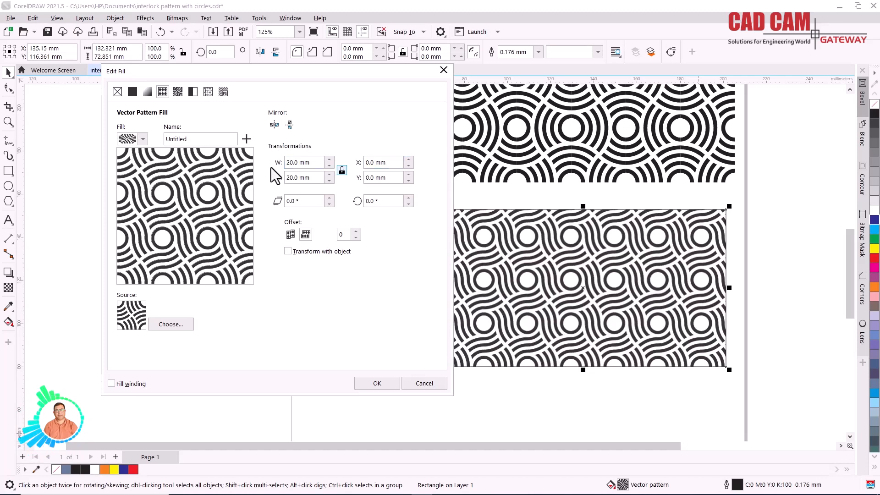
- Enlarge the pattern fill to 25 mm wide and 25 mm high
double_click(290, 163)
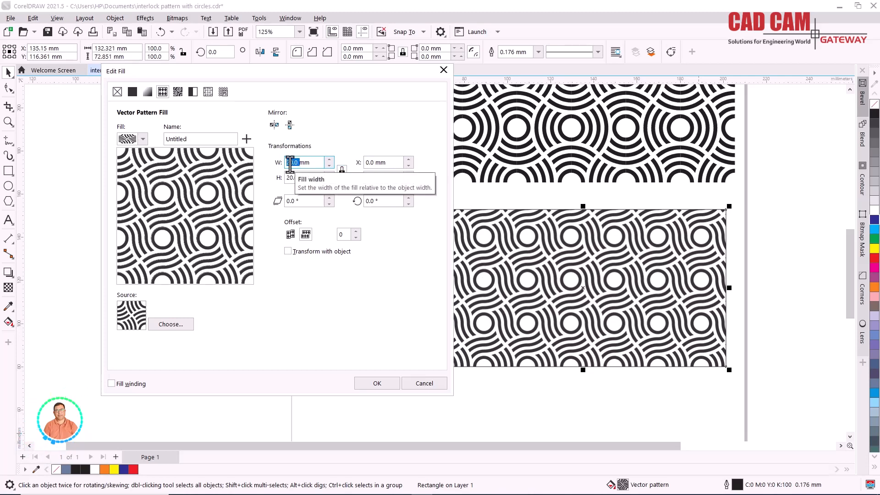
text(25)
key(Tab)
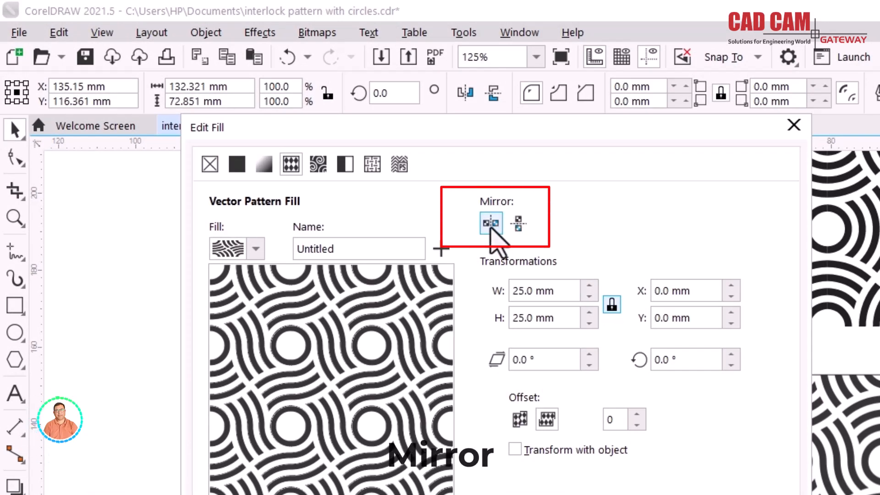
- Try the mirror options on the pattern tiles and leave both horizontal and vertical mirroring switched on
click(491, 224)
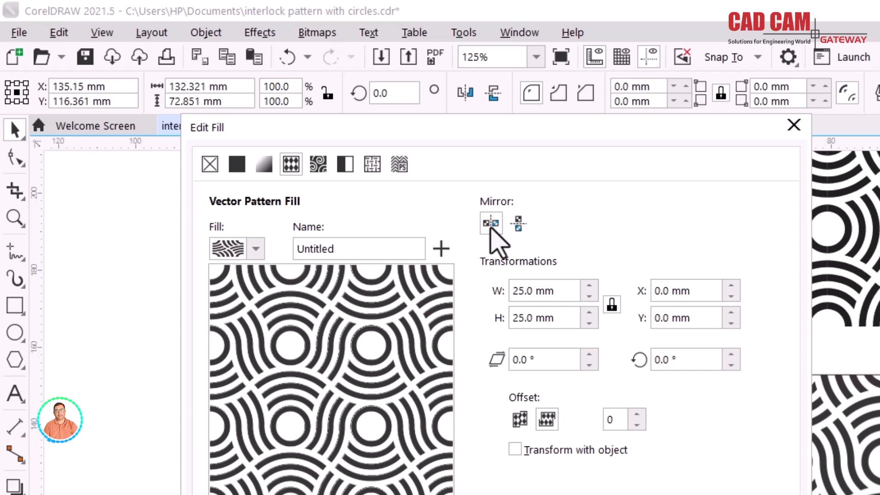
click(491, 228)
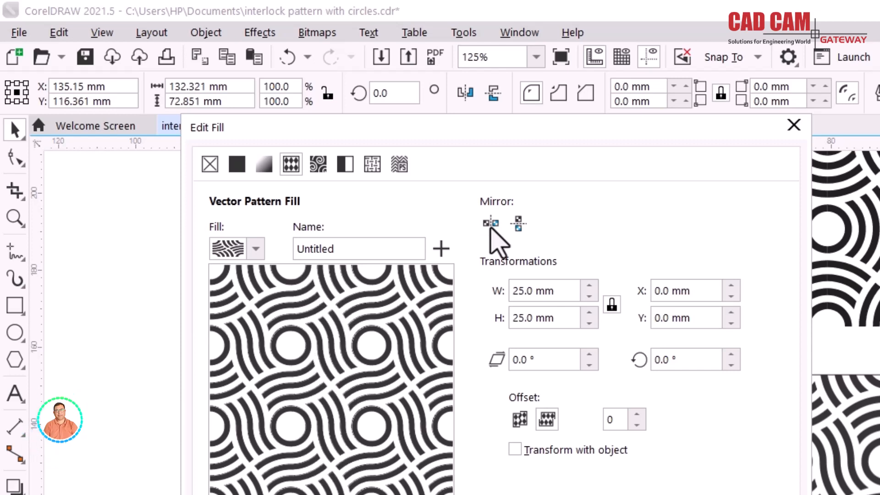
click(491, 228)
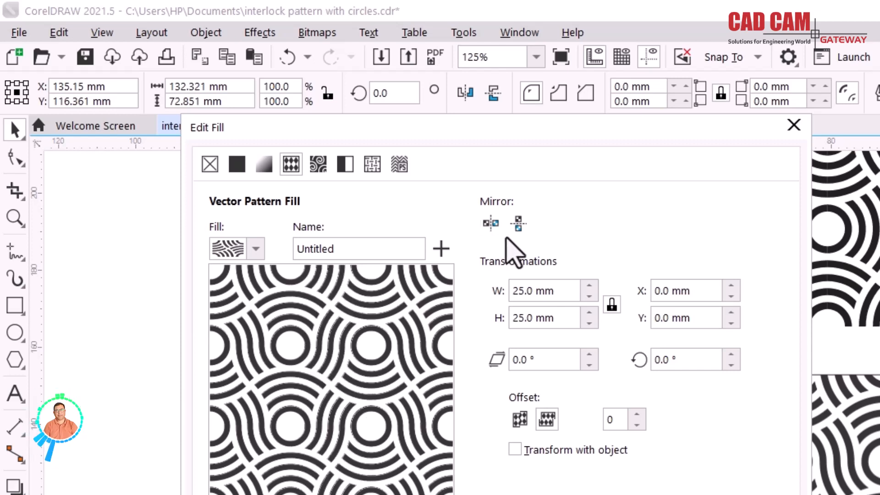
click(518, 224)
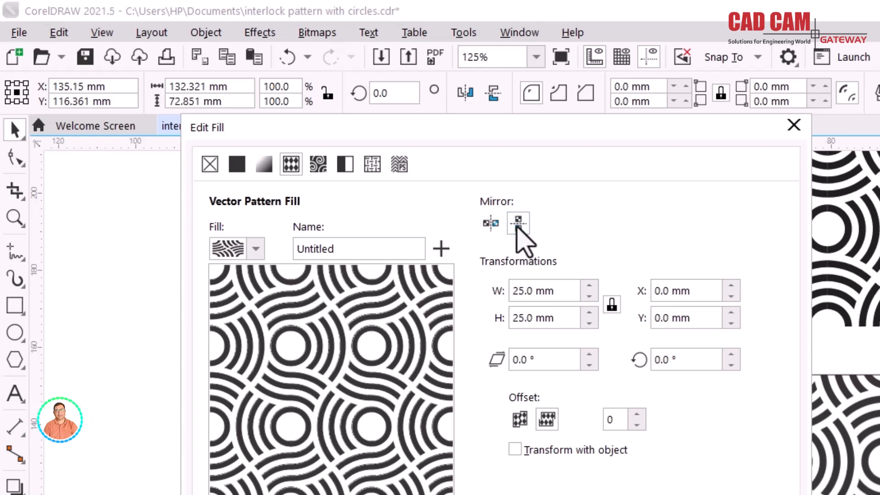
click(518, 225)
click(518, 224)
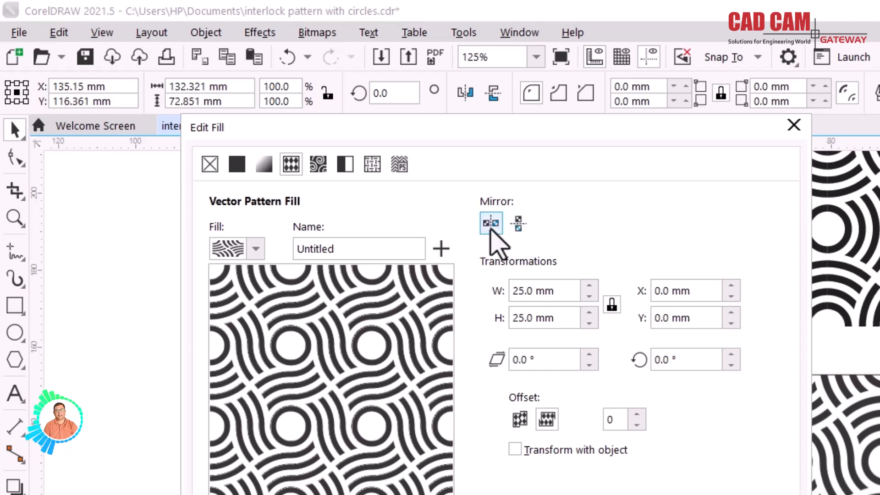
click(519, 226)
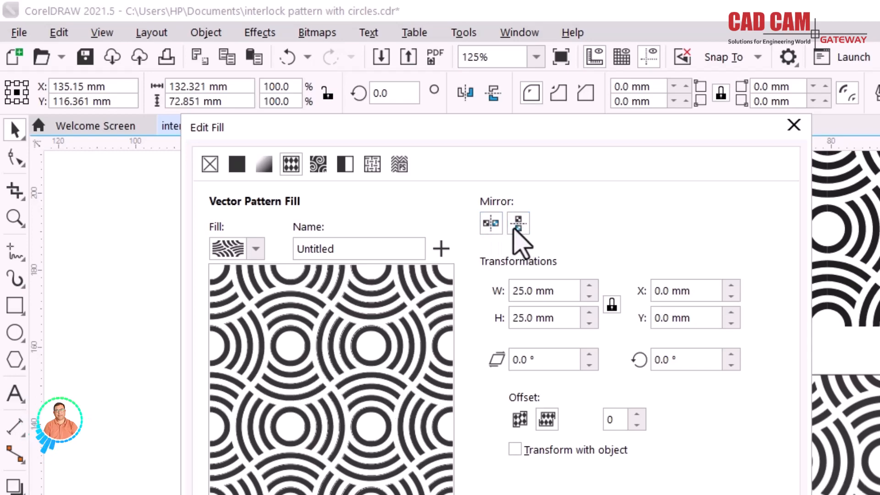
click(493, 225)
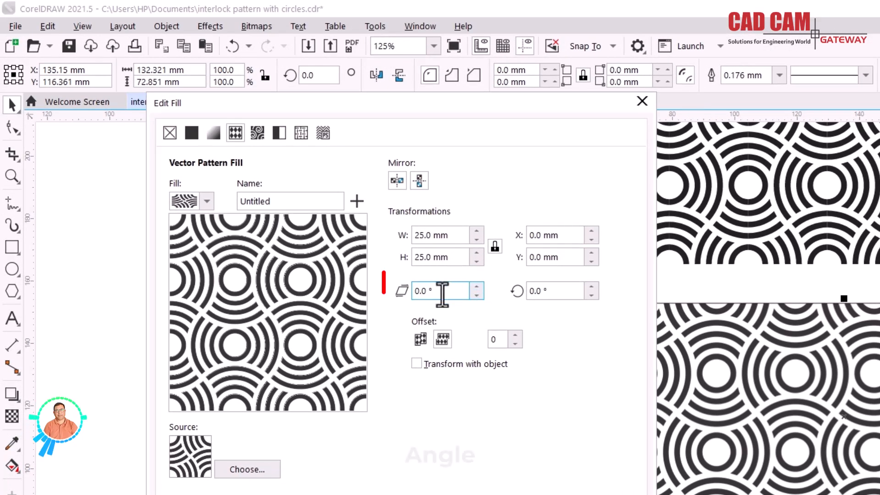
- Skew the pattern fill by 45°
click(442, 291)
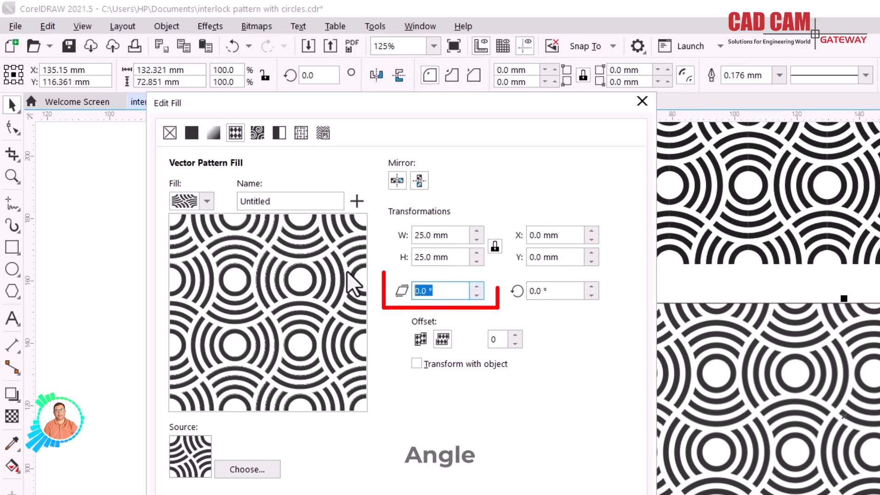
text(45)
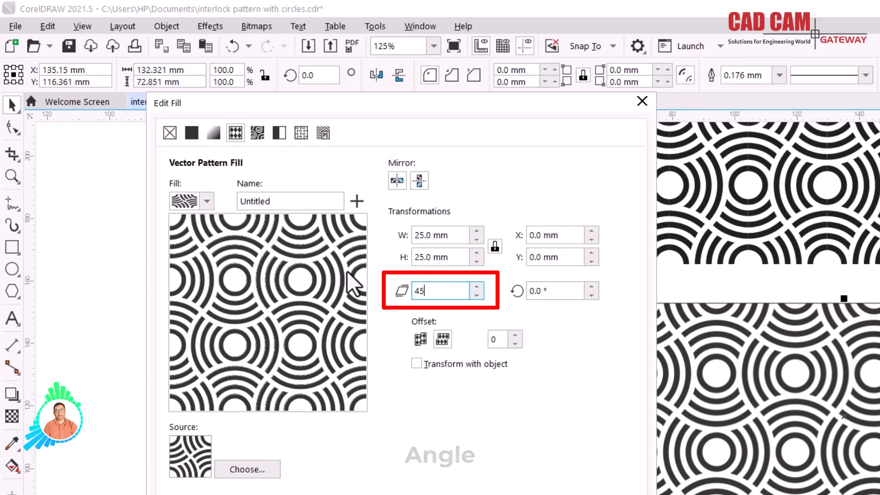
key(Tab)
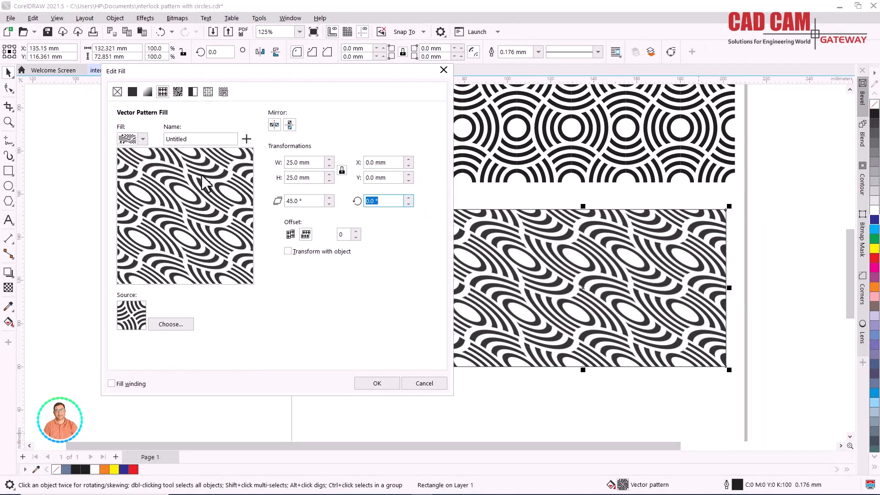
- Change the pattern fill's skew angle to 15°
click(296, 200)
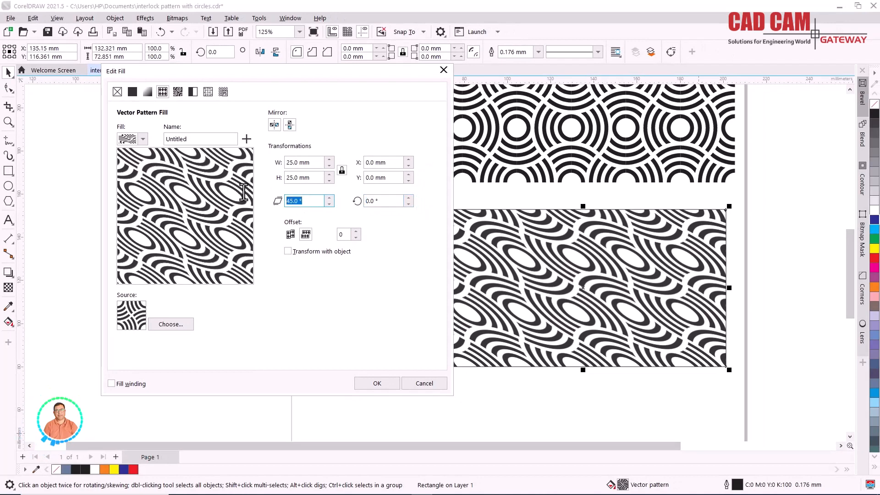
text(15)
key(Tab)
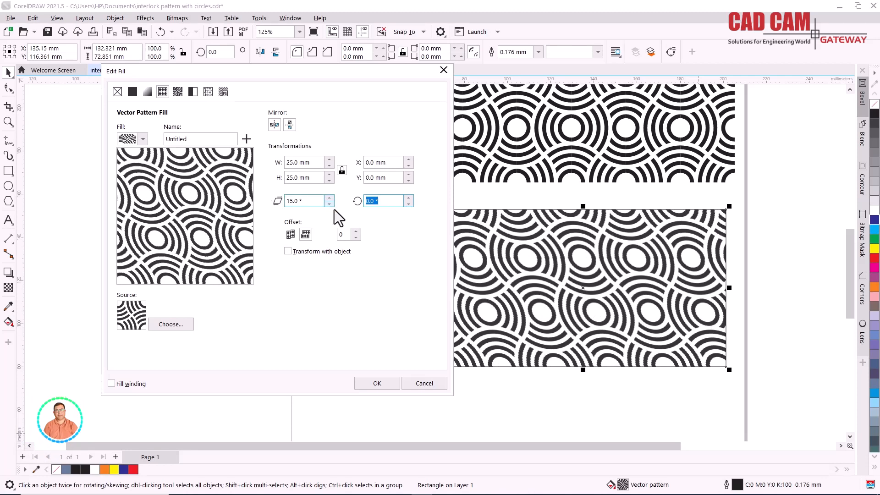
- Reset the pattern fill's skew angle to 0°
double_click(288, 201)
text(0)
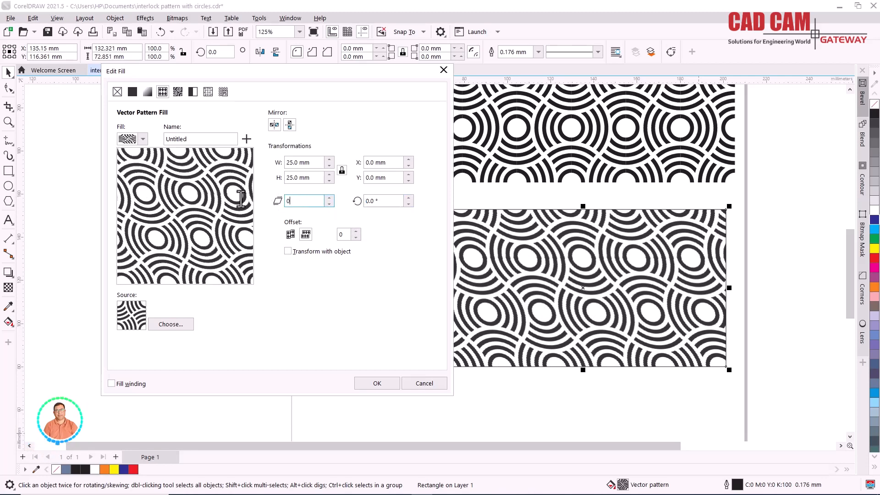
key(Tab)
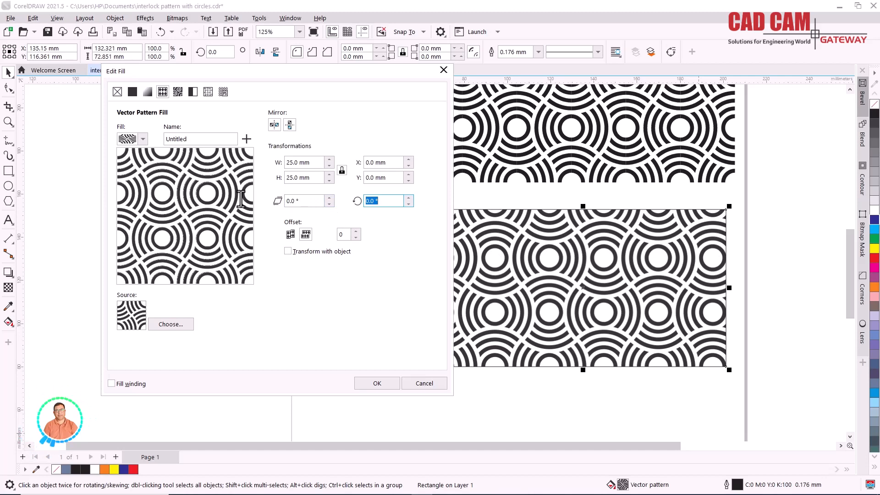
- Rotate the pattern fill by 15°
text(15)
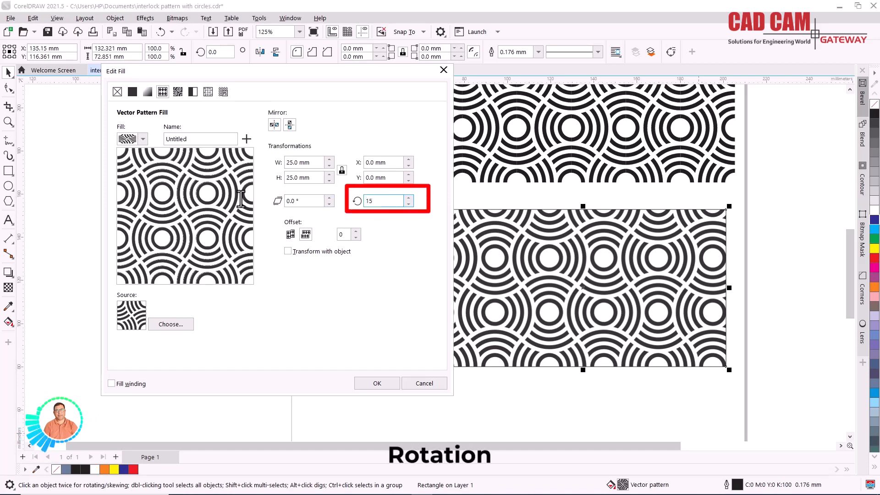
key(Tab)
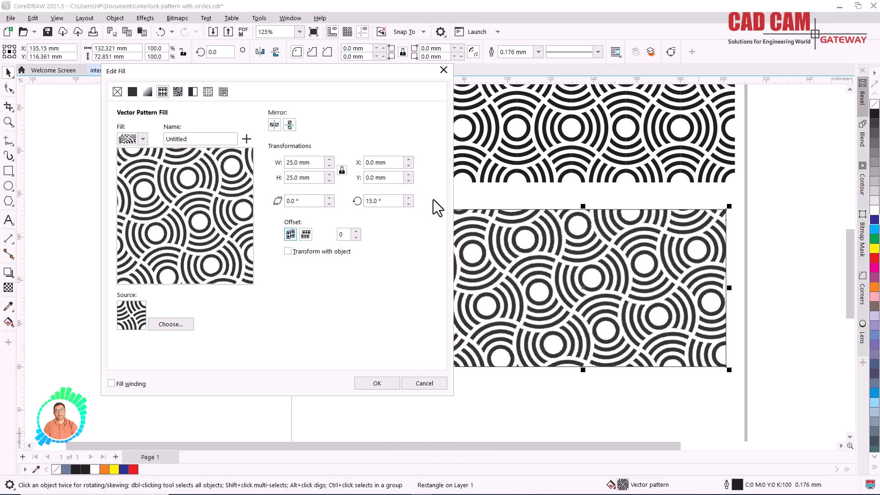
- Set the pattern fill's rotation angle to 45°
drag(388, 200, 332, 197)
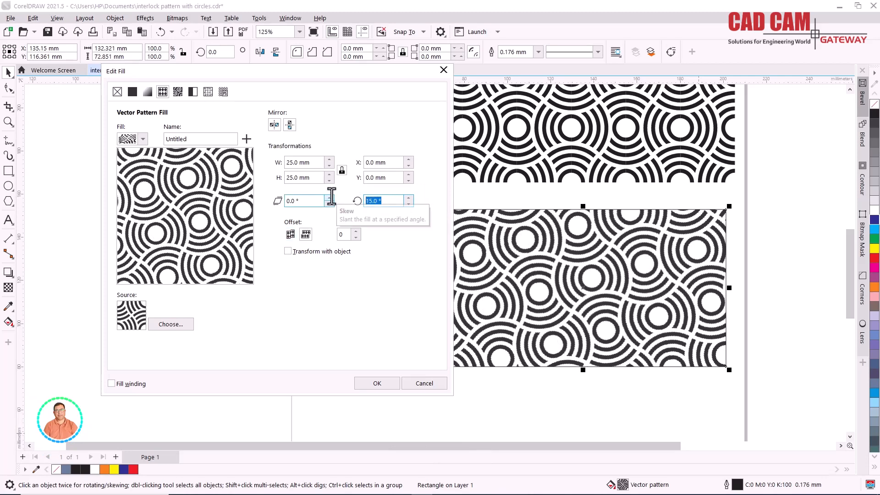
text(45)
key(Tab)
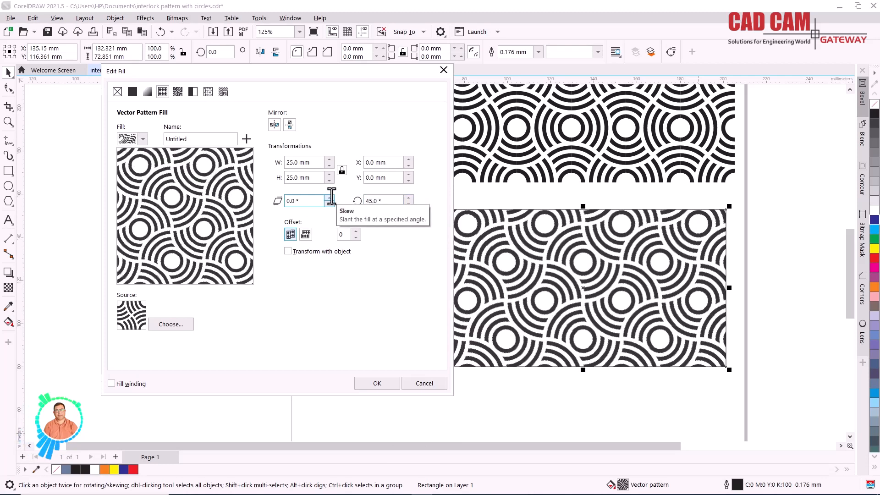
- Change the pattern fill's rotation angle to 90°
drag(390, 201, 353, 201)
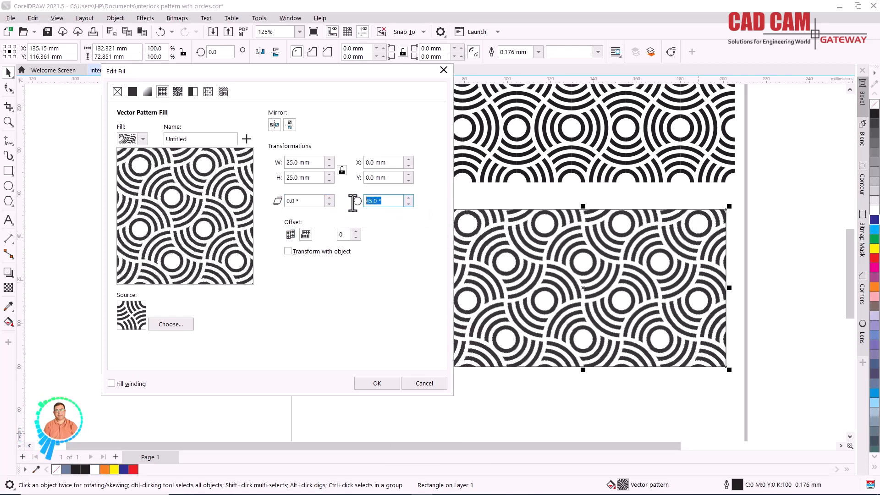
text(9)
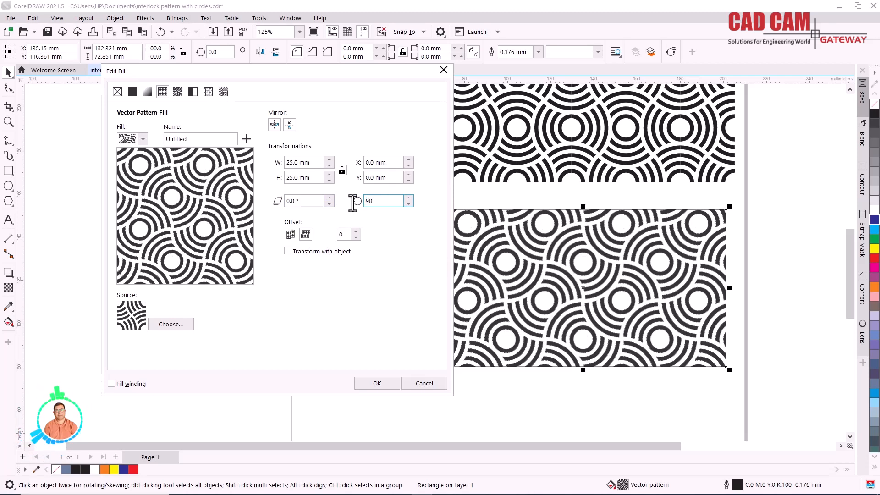
text(0)
key(Tab)
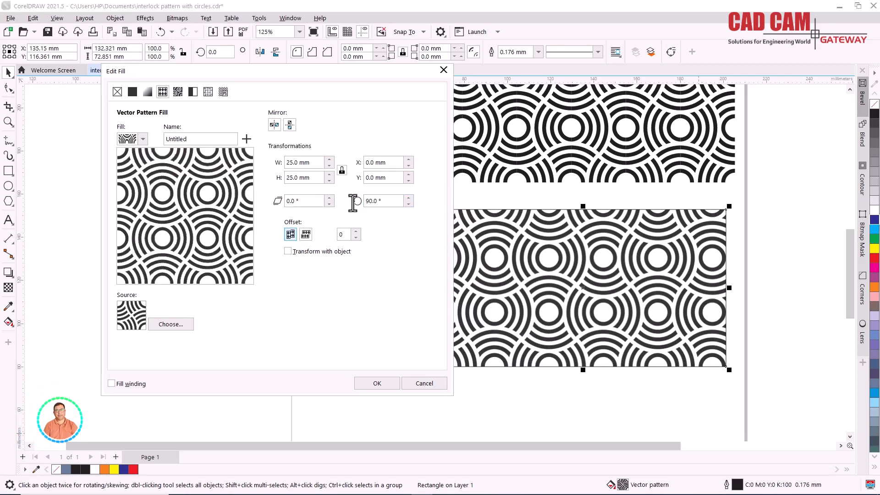
- Reset the pattern fill's rotation angle to 0°
drag(387, 200, 343, 198)
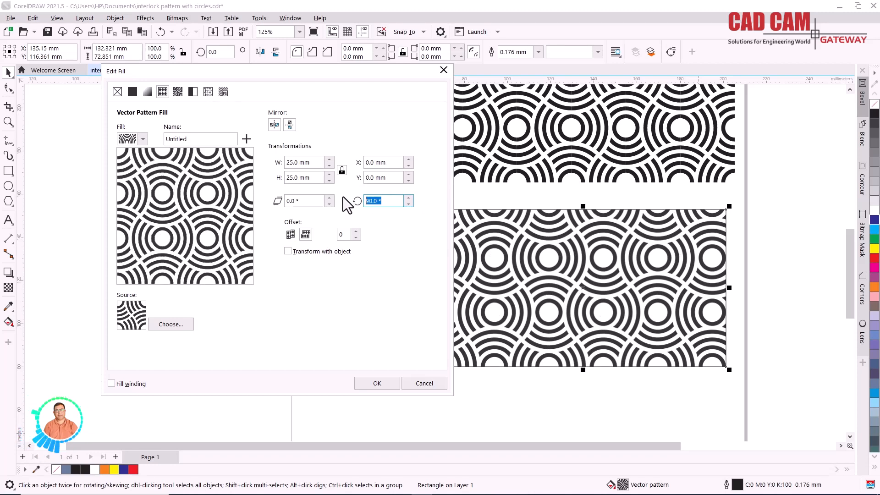
text(0)
key(Tab)
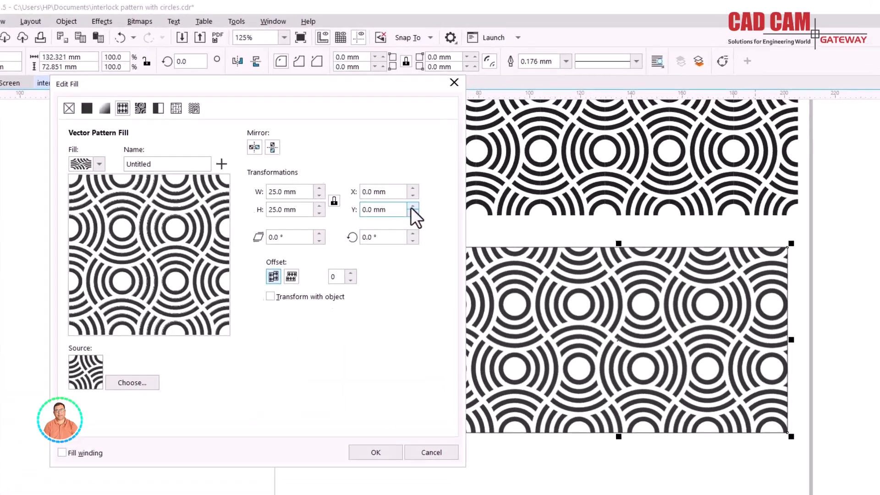
- Shift the pattern fill's vertical (Y) position to 7.5 mm
click(408, 174)
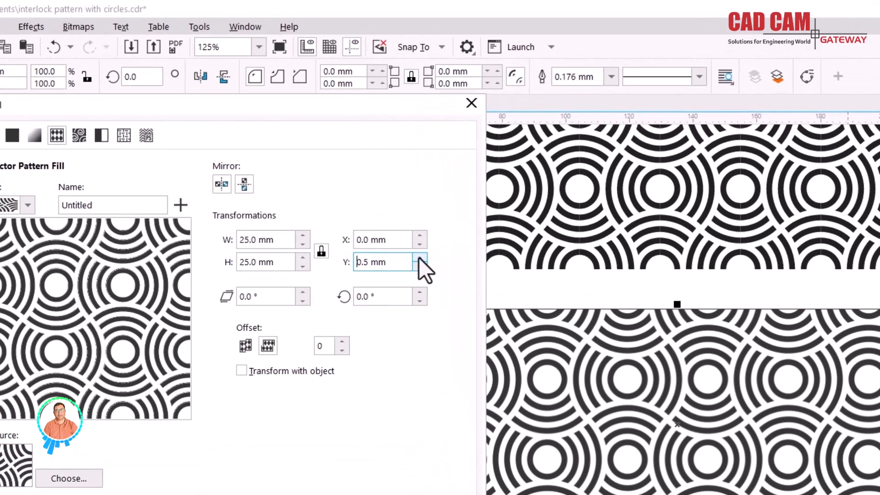
click(408, 174)
click(419, 258)
click(419, 257)
click(419, 258)
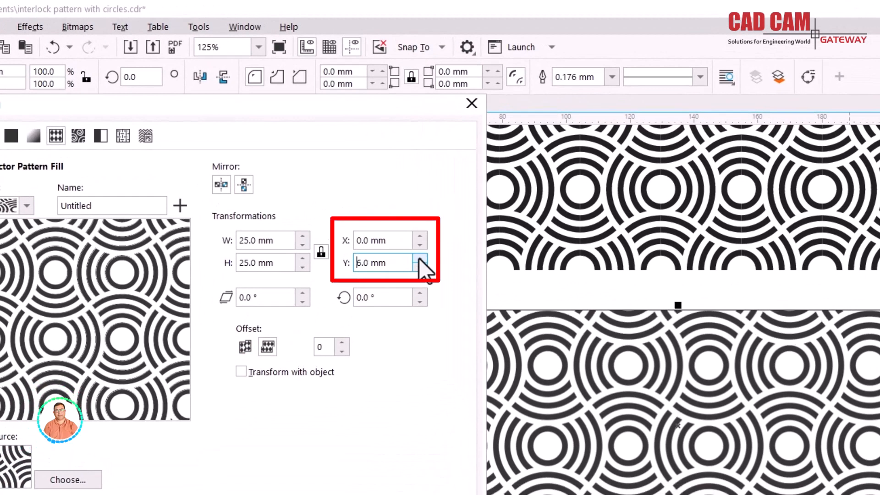
click(419, 257)
click(419, 258)
click(419, 258)
- Shift the pattern fill's horizontal (X) position to 6.0 mm
click(422, 237)
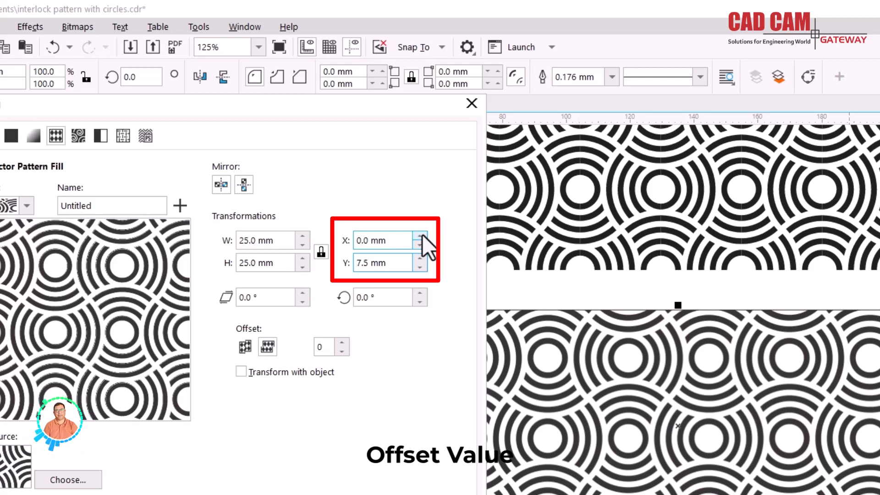
click(422, 235)
click(422, 235)
click(422, 234)
click(422, 234)
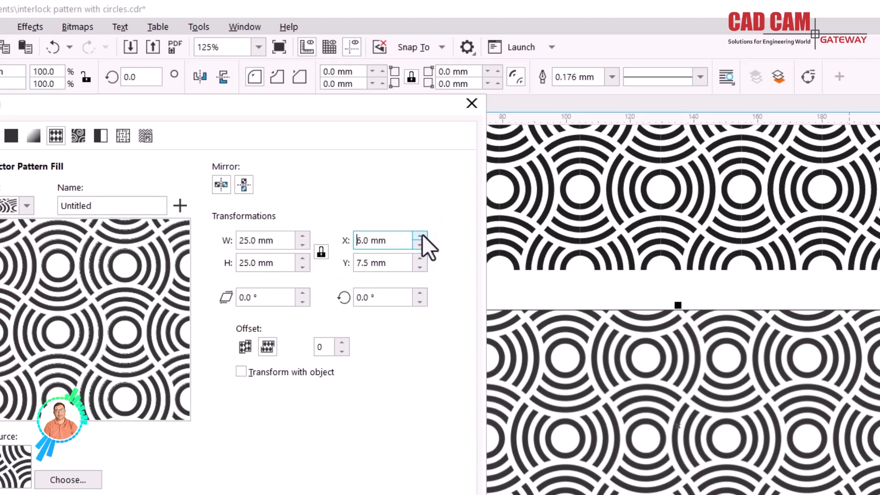
click(423, 235)
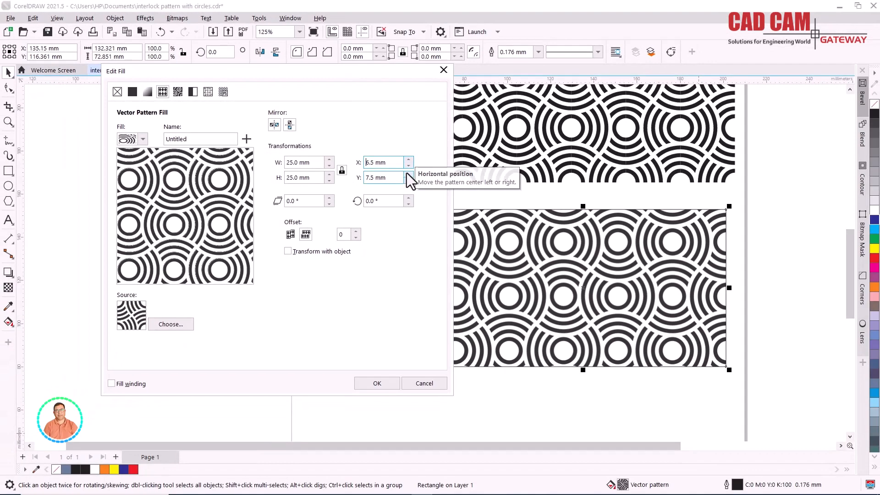
click(408, 166)
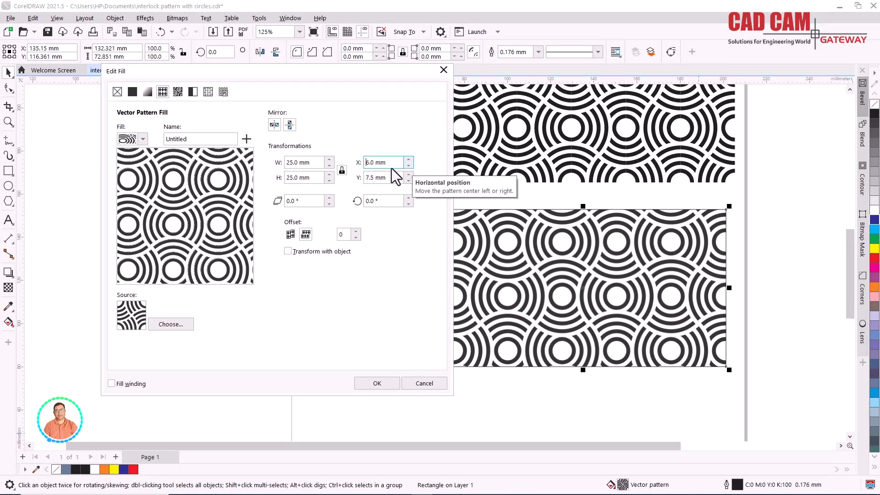
- Reset both the X and Y positions of the pattern fill to 0 mm
drag(389, 163, 342, 165)
text(0)
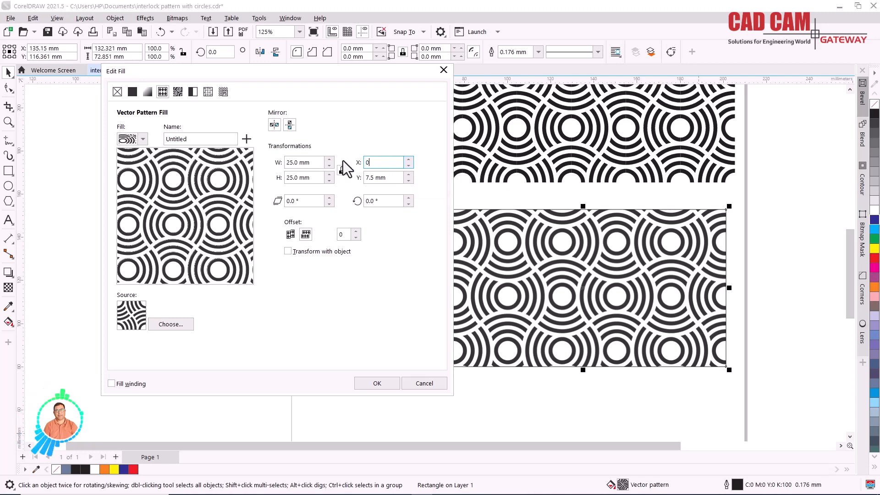
key(Tab)
key(Tab)
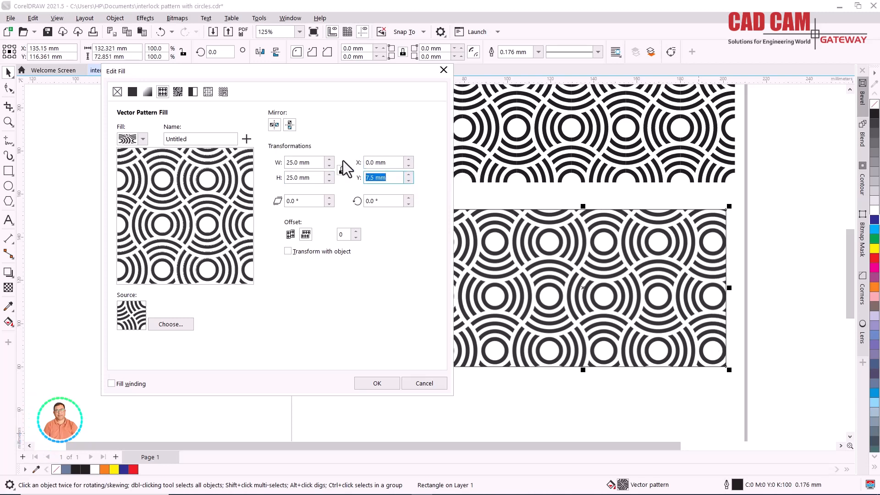
text(0)
key(Tab)
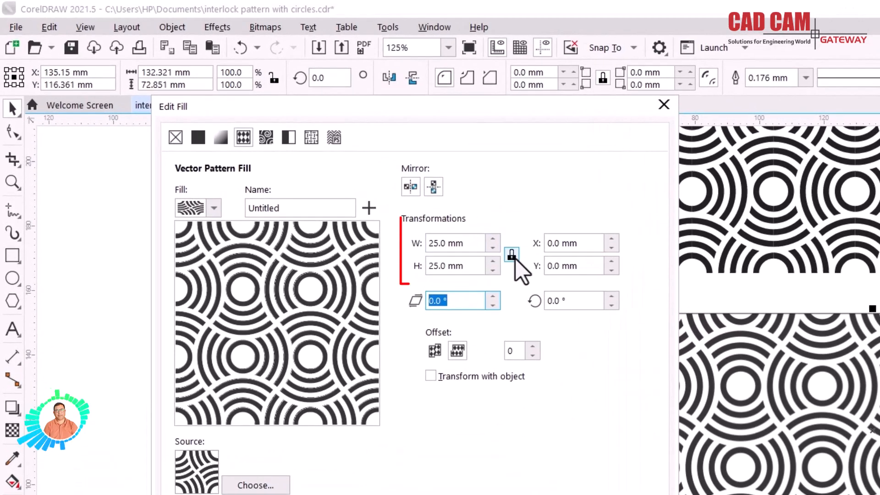
- Unlock the pattern tile's width-to-height ratio and set only its height to 12.5 mm
click(512, 255)
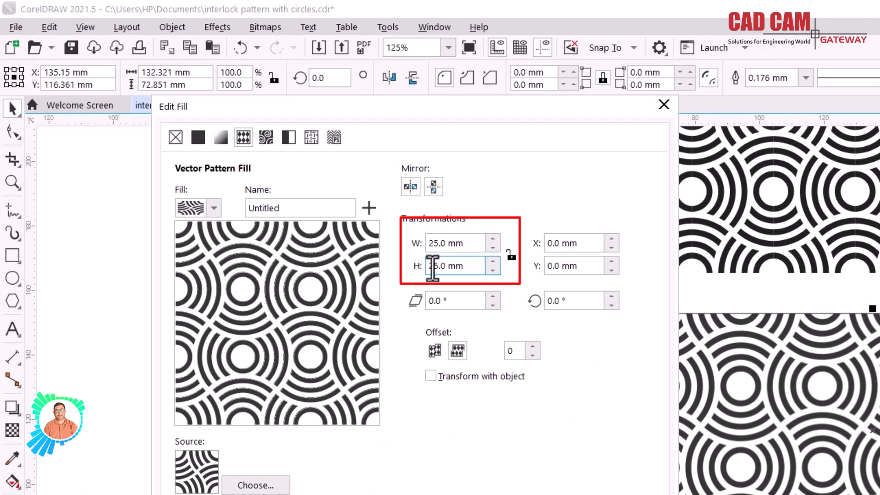
double_click(433, 266)
key(BackSpace)
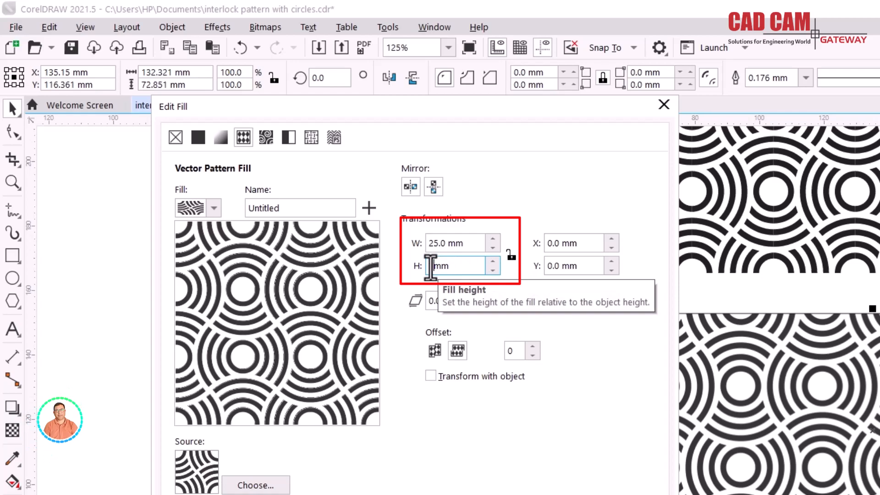
text(2.5)
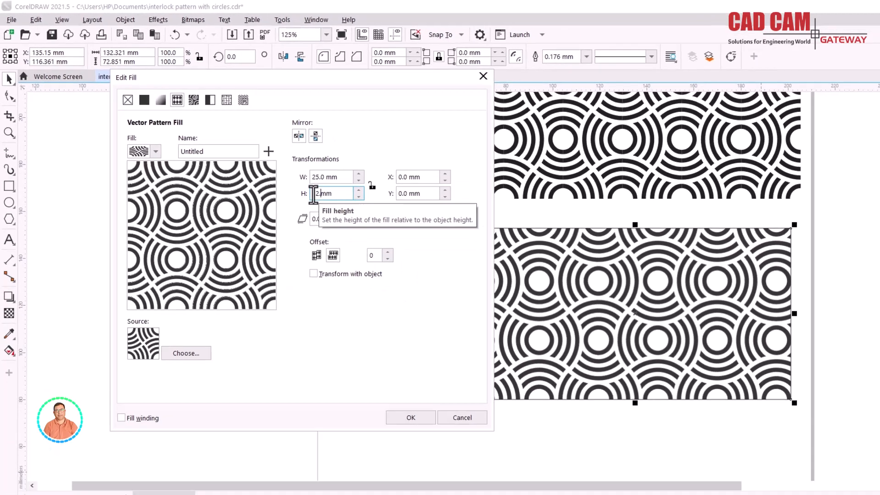
key(Tab)
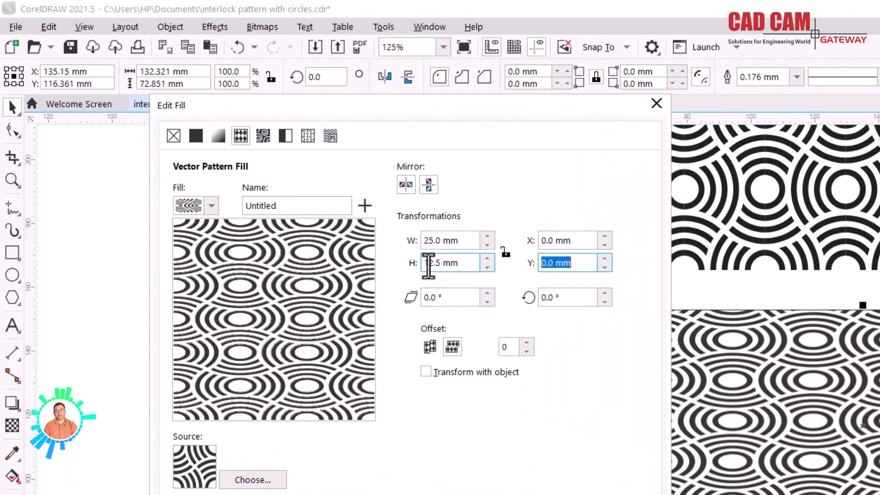
- Restore the pattern tile's height to 25 mm and set its width to 12.5 mm
double_click(292, 179)
text(25)
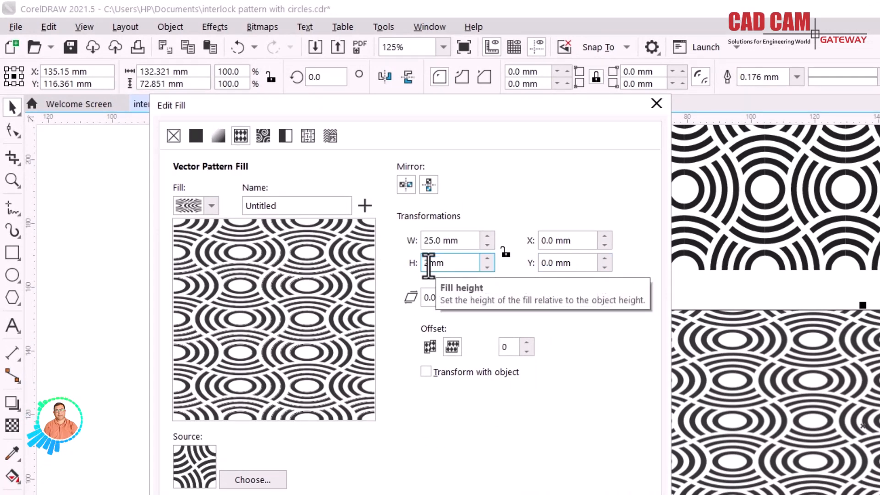
key(Tab)
key(Tab)
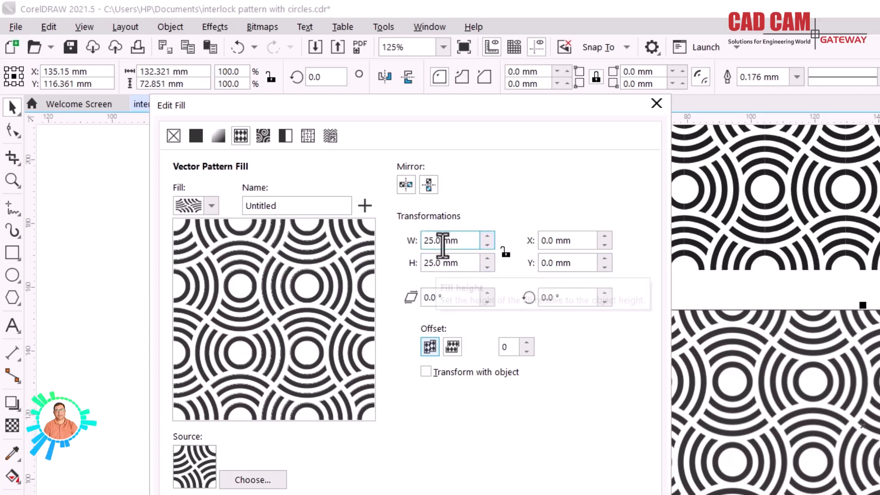
double_click(432, 240)
text(12.5)
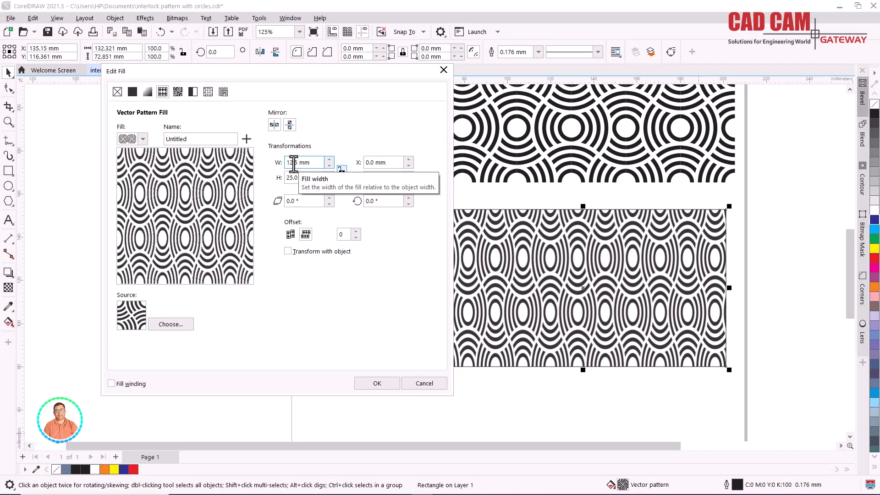
- Restore the pattern tile's width to 25 mm
double_click(292, 163)
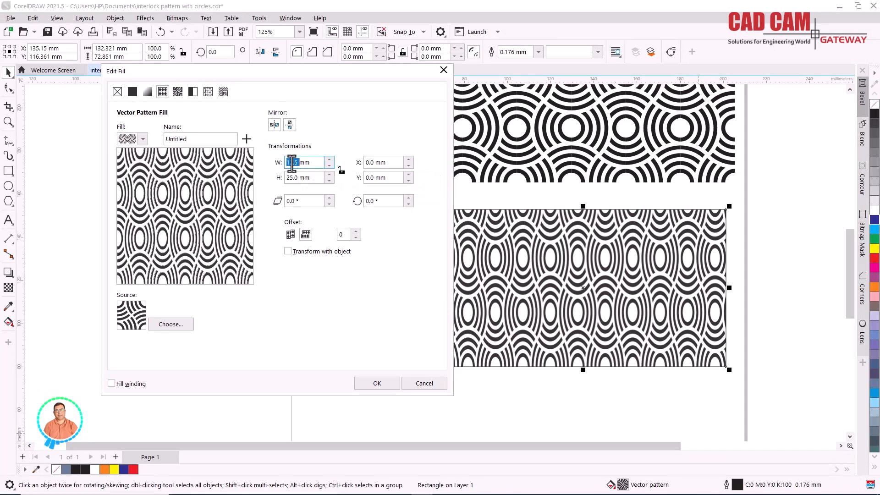
text(2)
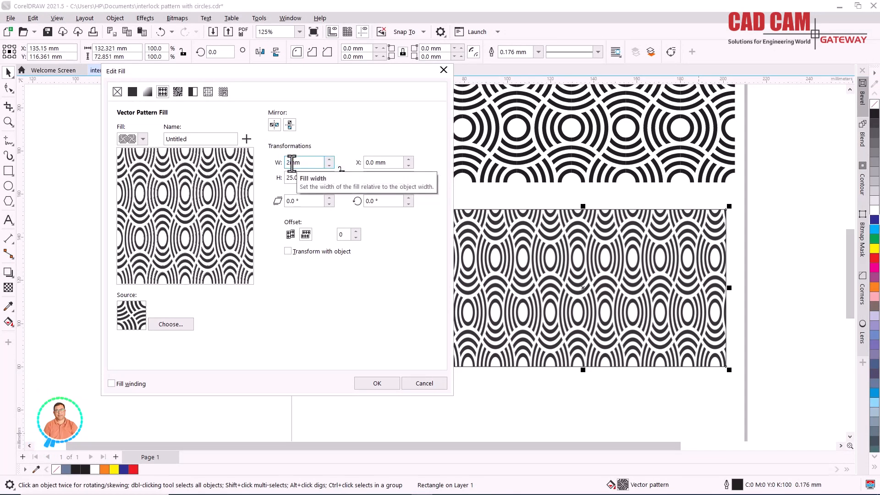
text(5)
key(Return)
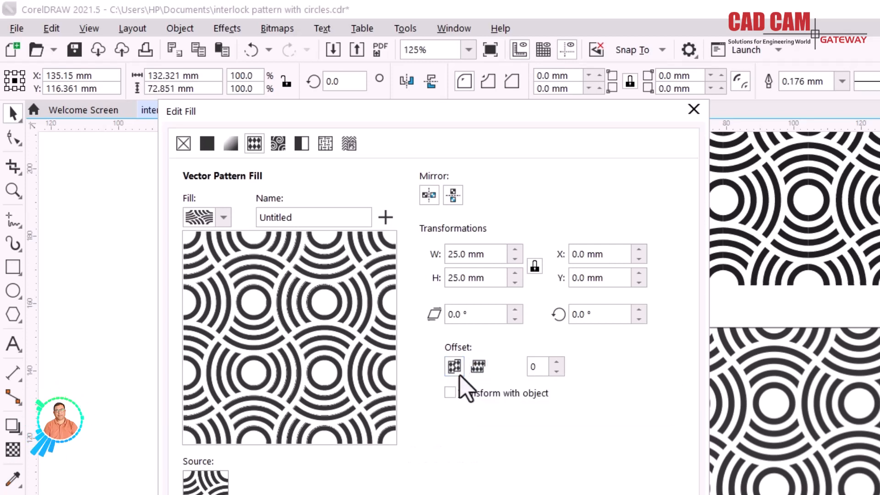
- Increase the column offset of the pattern tiles step by step to 28% of the tile
click(556, 361)
click(558, 364)
click(559, 363)
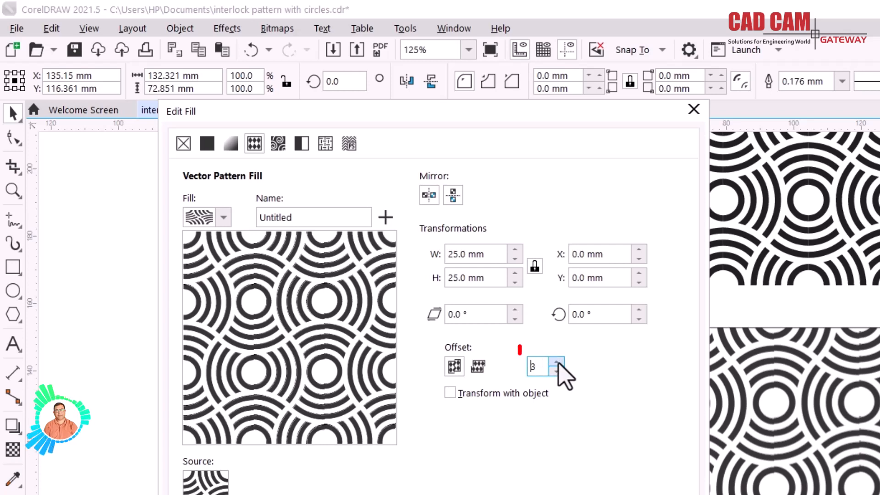
click(558, 364)
click(559, 363)
click(558, 363)
click(558, 363)
click(558, 364)
click(559, 363)
click(558, 364)
click(558, 363)
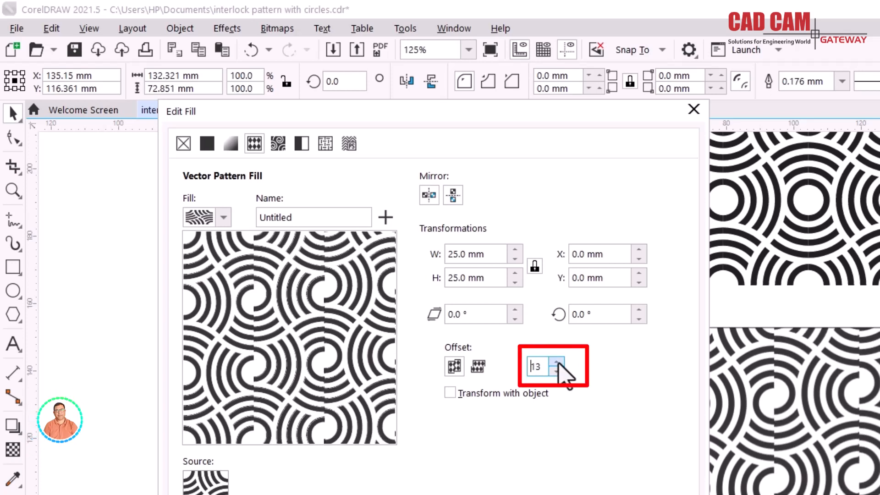
click(558, 364)
click(558, 364)
click(558, 363)
click(559, 364)
click(559, 364)
click(559, 364)
click(556, 362)
click(556, 362)
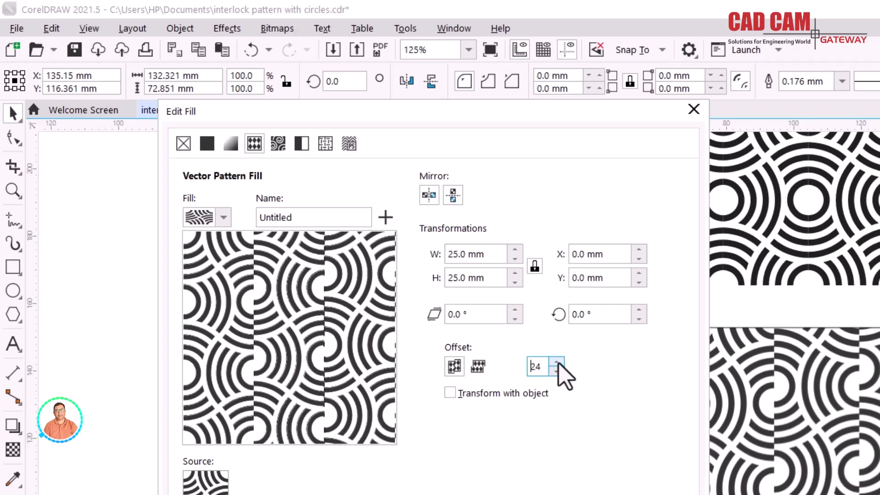
click(556, 362)
click(556, 362)
click(557, 362)
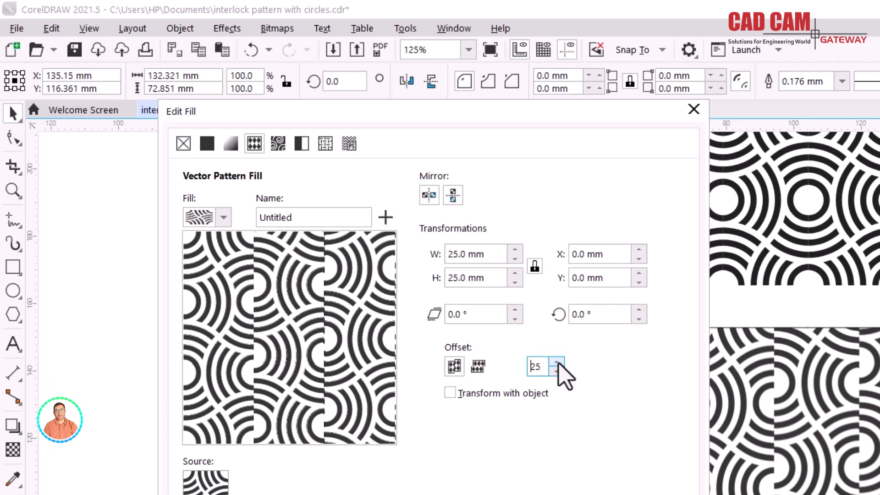
click(557, 362)
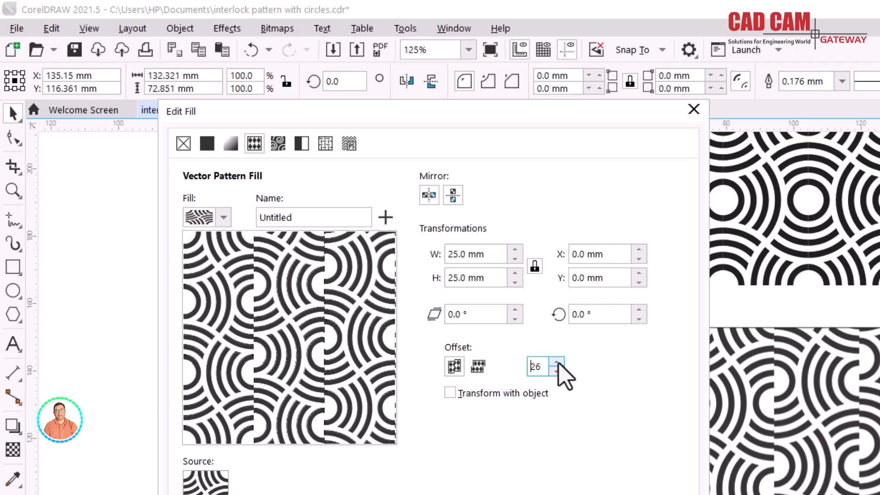
click(557, 362)
click(557, 362)
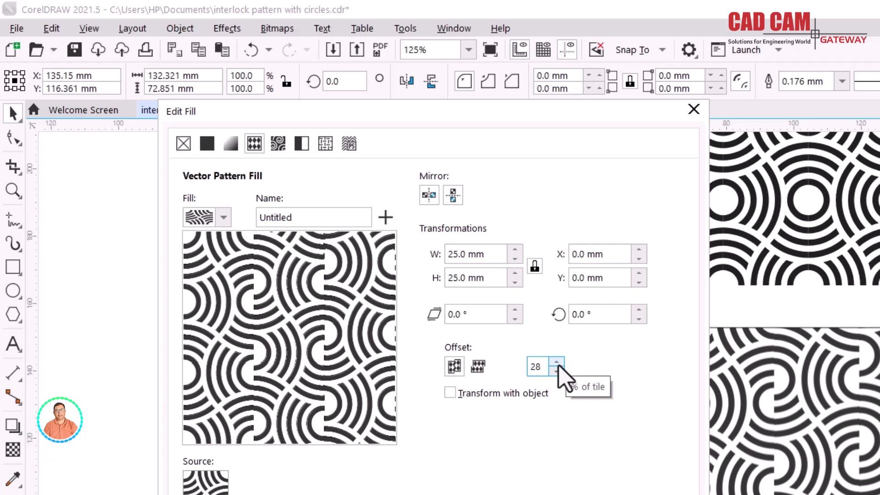
- Apply a row offset of 17% of the tile to the pattern fill and enable Transform with object
click(479, 368)
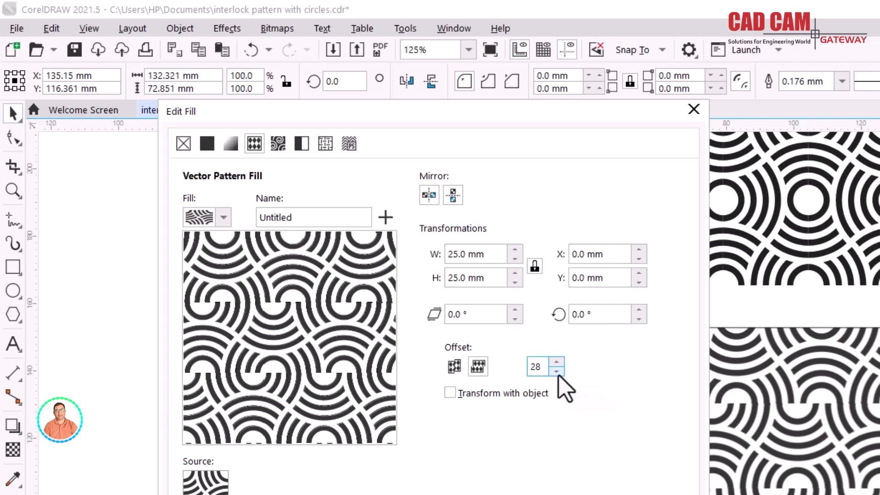
click(557, 372)
drag(557, 371, 556, 372)
click(557, 372)
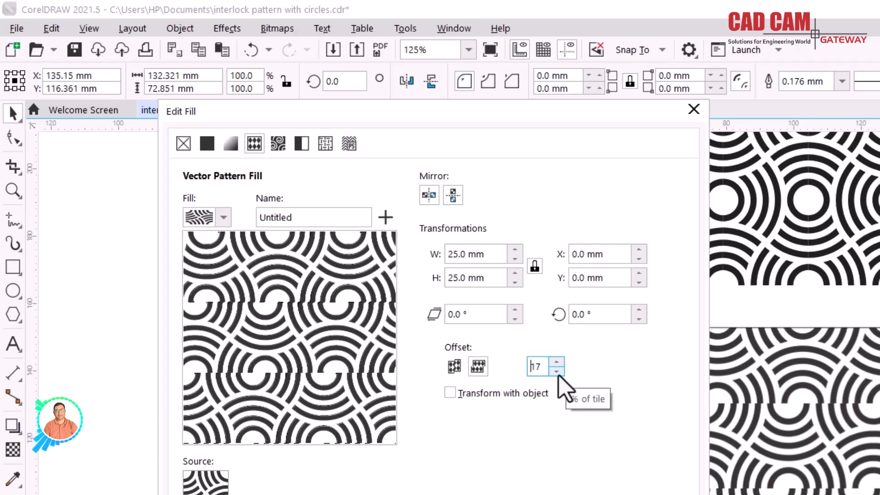
click(450, 393)
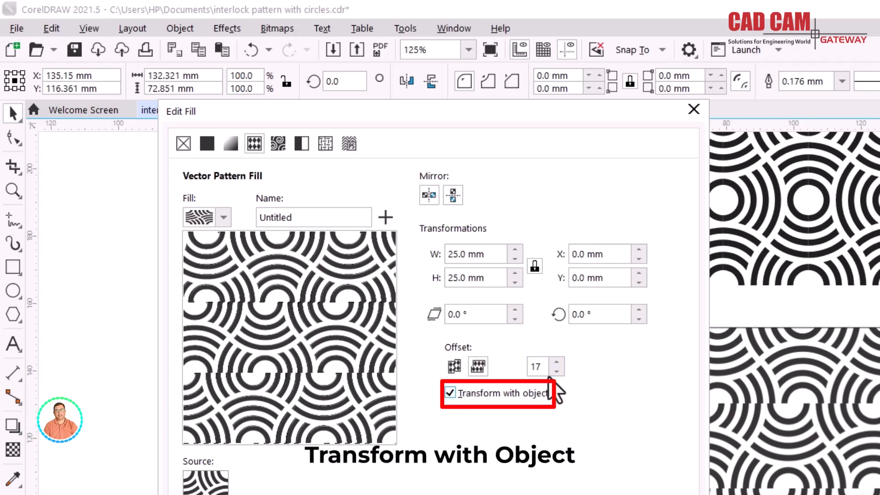
- Increase the row offset of the pattern tiles step by step to 43% of the tile
click(556, 362)
click(557, 362)
click(556, 363)
click(556, 362)
click(556, 362)
click(556, 362)
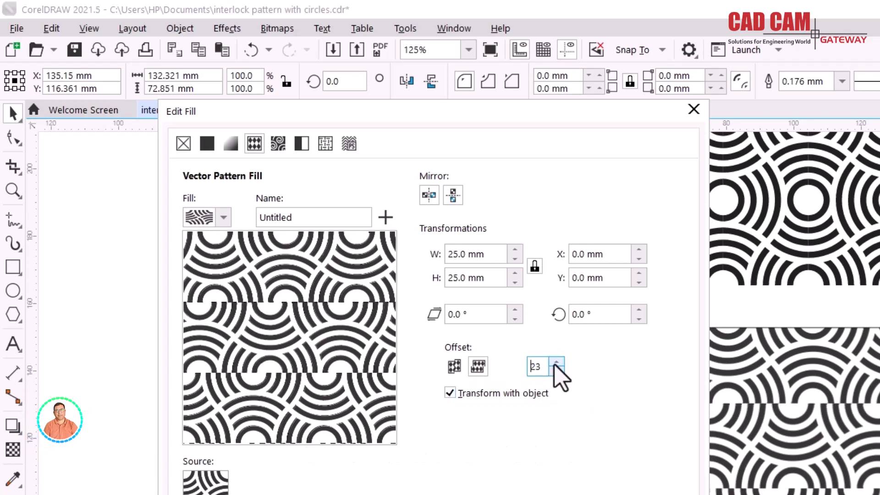
click(556, 362)
click(556, 363)
click(556, 363)
click(556, 362)
click(556, 362)
click(556, 362)
click(556, 362)
click(556, 363)
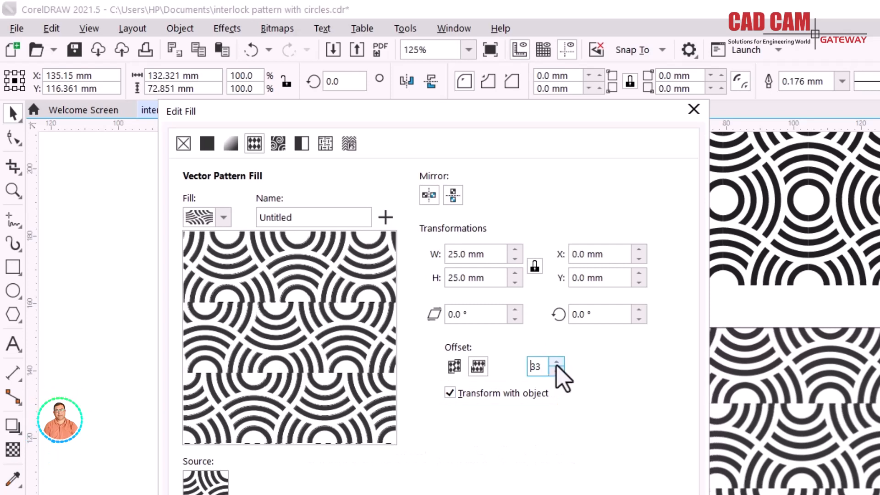
click(556, 363)
click(556, 362)
click(556, 363)
click(556, 362)
click(556, 363)
click(556, 363)
click(556, 363)
click(556, 363)
click(556, 362)
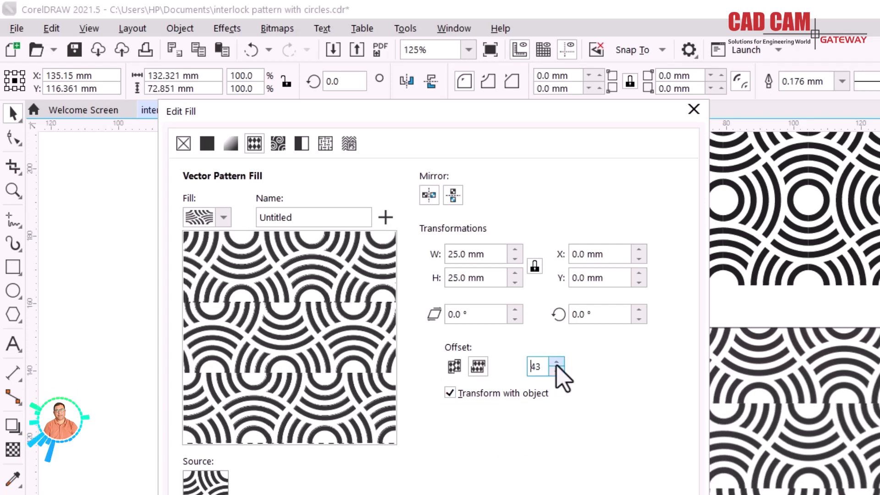
click(556, 363)
click(556, 362)
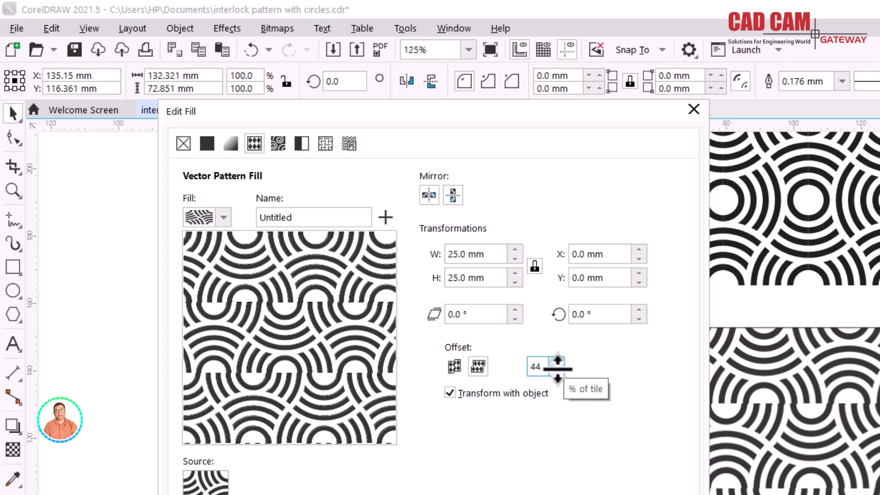
click(556, 372)
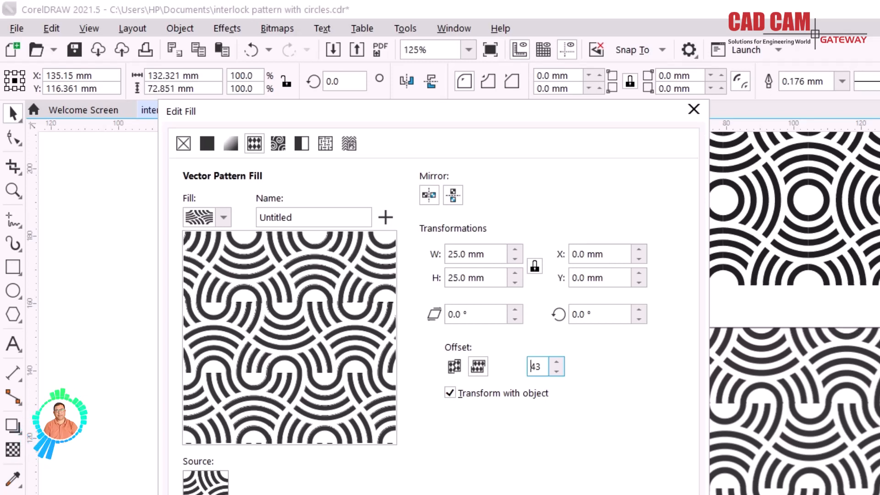
- Mirror the pattern tiles vertically and horizontally and apply the edited fill to the rectangle
click(452, 196)
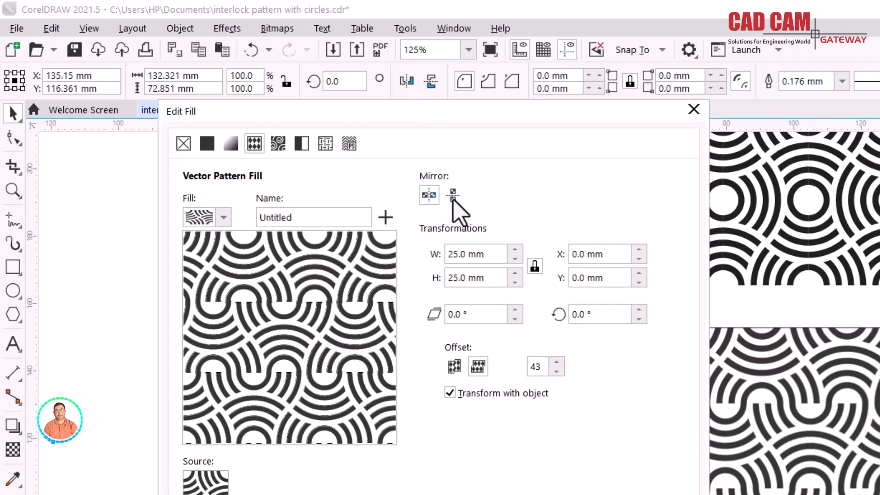
click(429, 196)
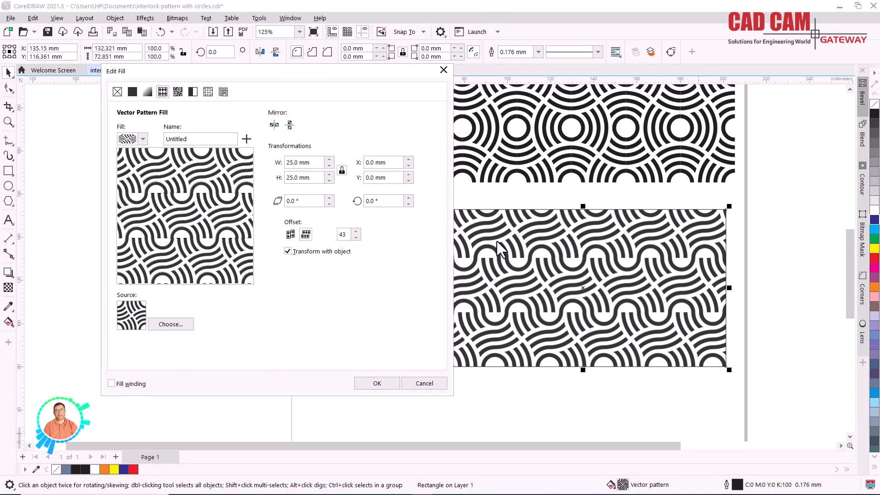
click(377, 383)
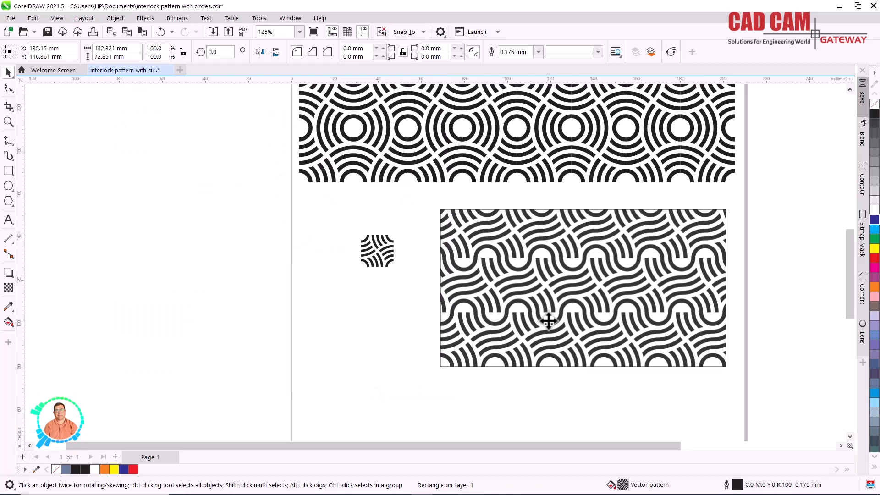
- Fill the upper-right and lower-left arc groups of the small original tile with red
scroll(545, 316, down, 3)
scroll(545, 266, down, 1)
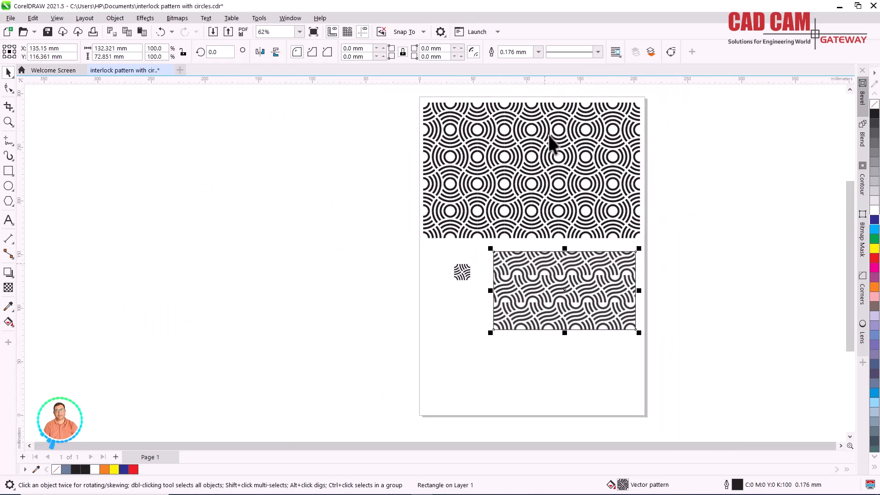
scroll(557, 138, up, 1)
scroll(563, 195, up, 1)
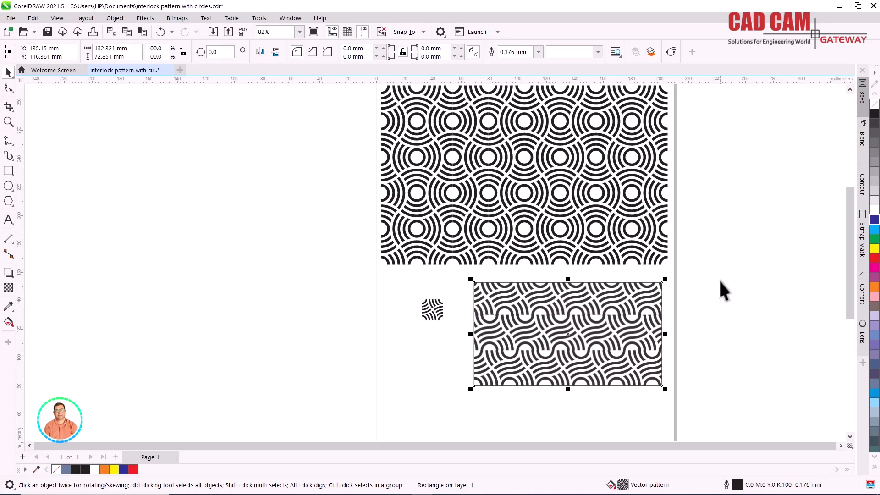
click(449, 310)
click(433, 308)
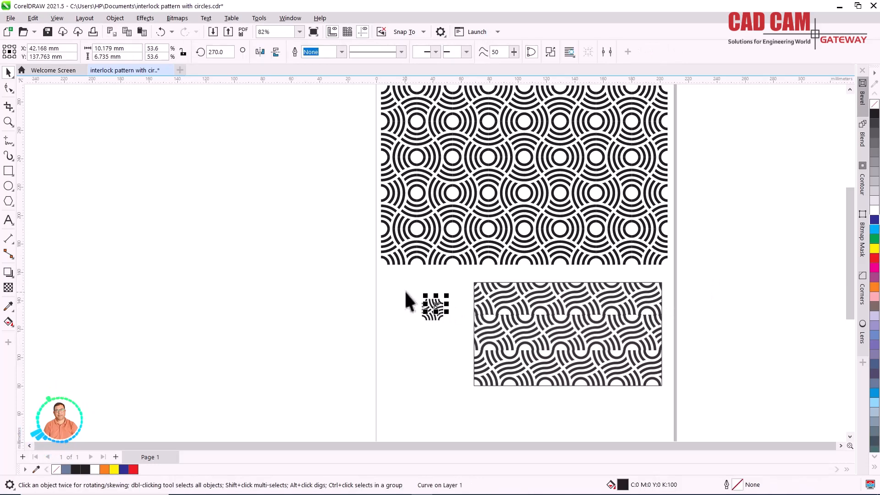
scroll(434, 313, up, 16)
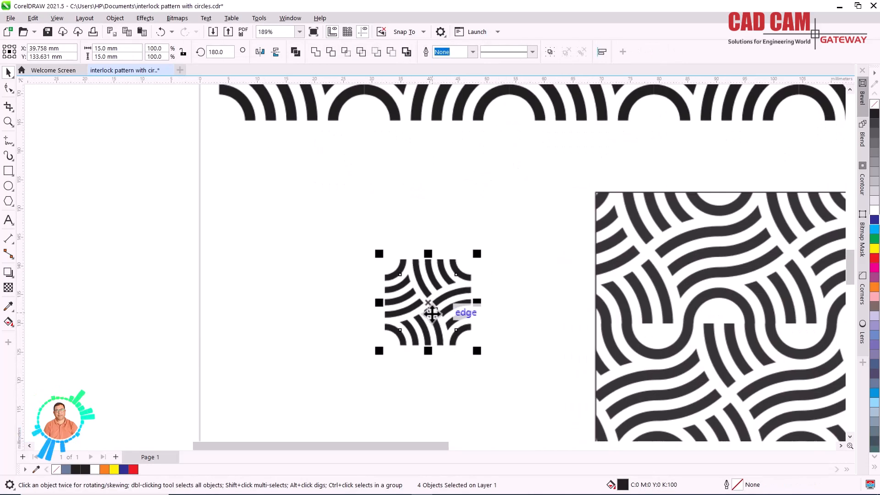
scroll(432, 314, up, 2)
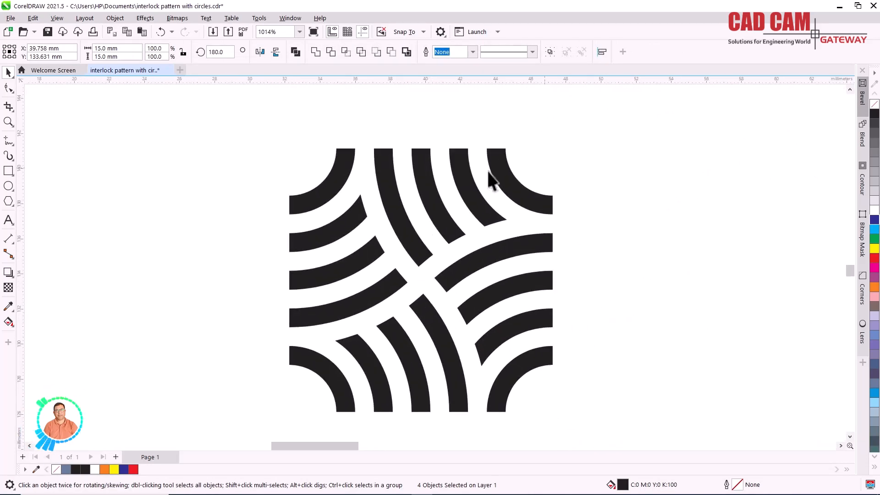
click(499, 173)
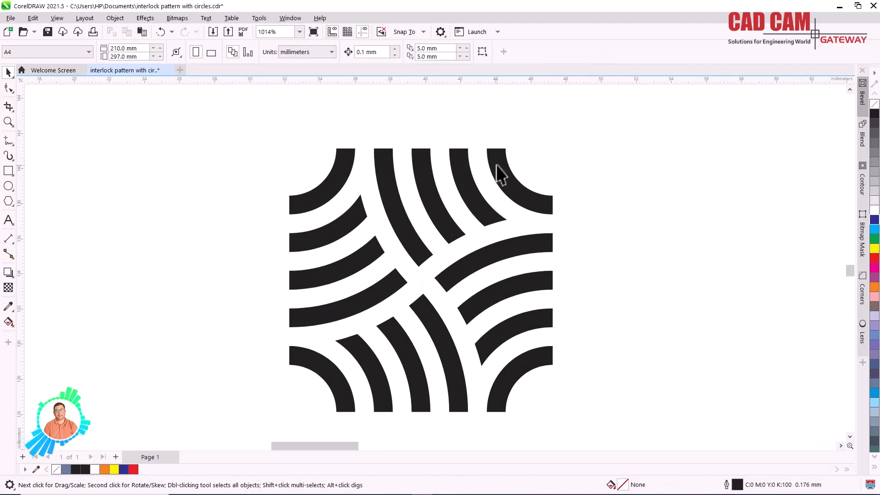
click(875, 258)
click(385, 333)
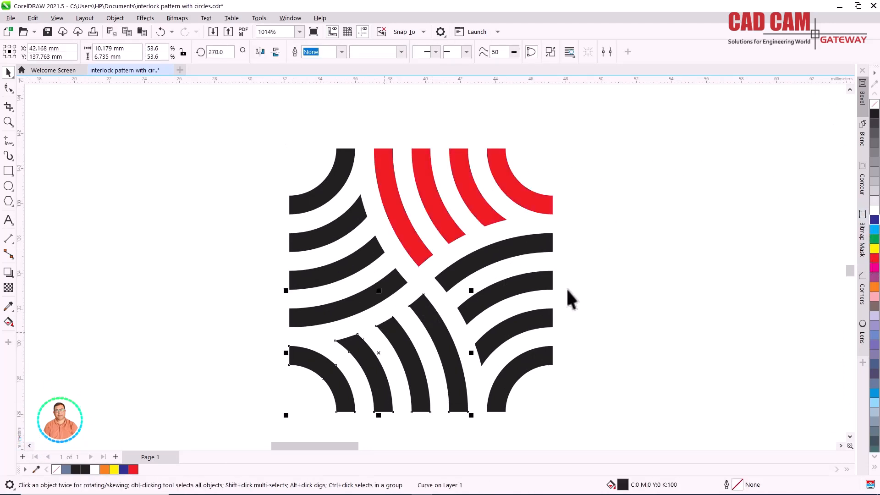
click(874, 258)
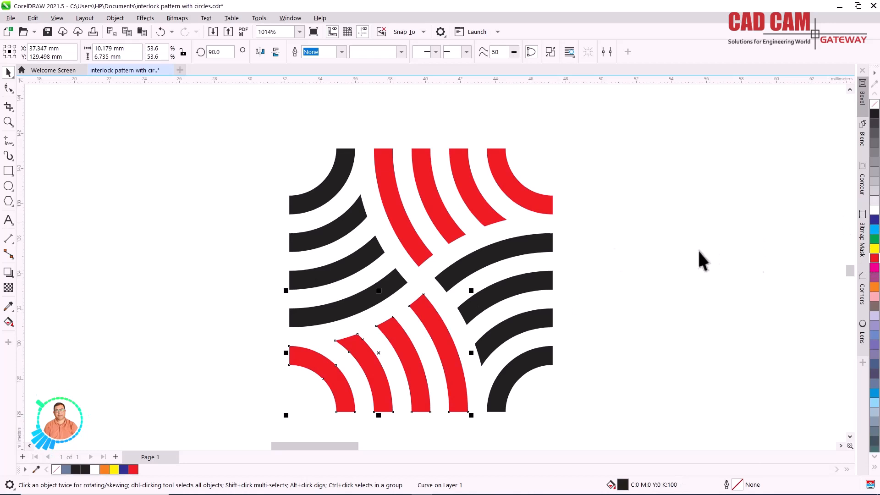
- Fill the tile's two remaining black arc groups, lower right and upper left, with blue (C100 M100 Y0 K0)
click(471, 260)
click(874, 220)
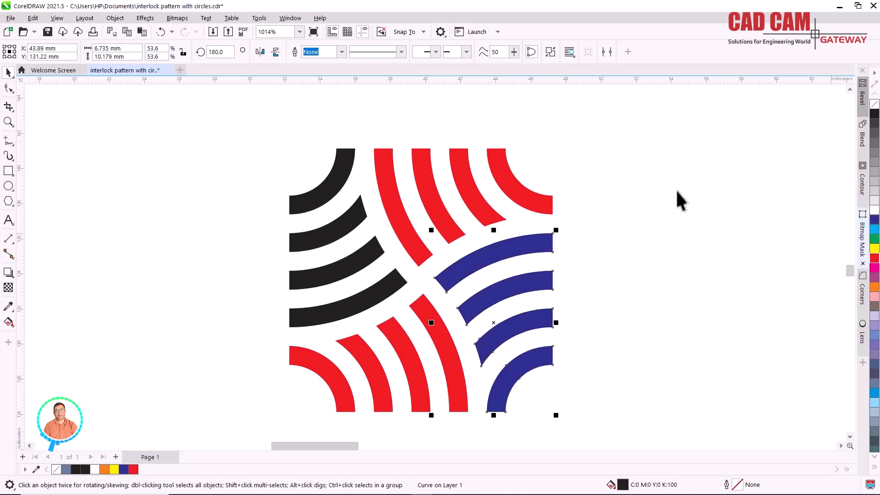
click(351, 219)
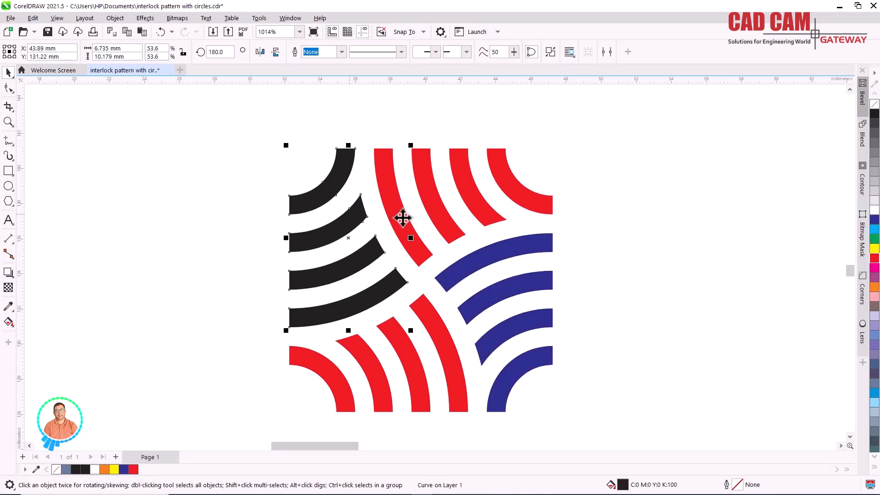
click(874, 219)
- Export all four arc groups of the red and blue tile as an SVG file named "Pattern2 col" with the default SVG settings
scroll(315, 191, down, 1)
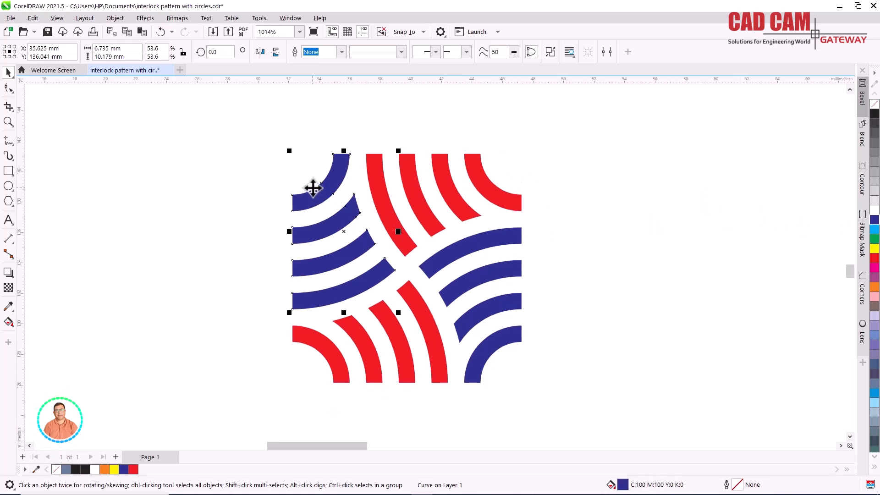
drag(264, 131, 566, 413)
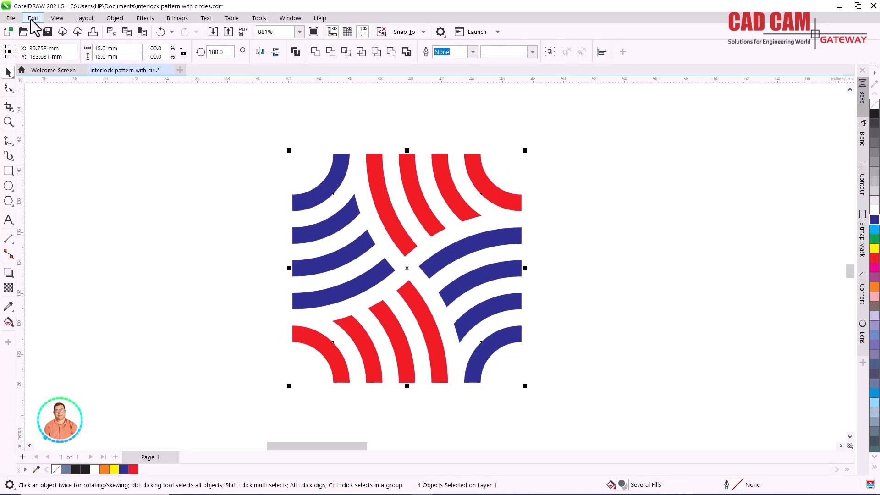
click(10, 18)
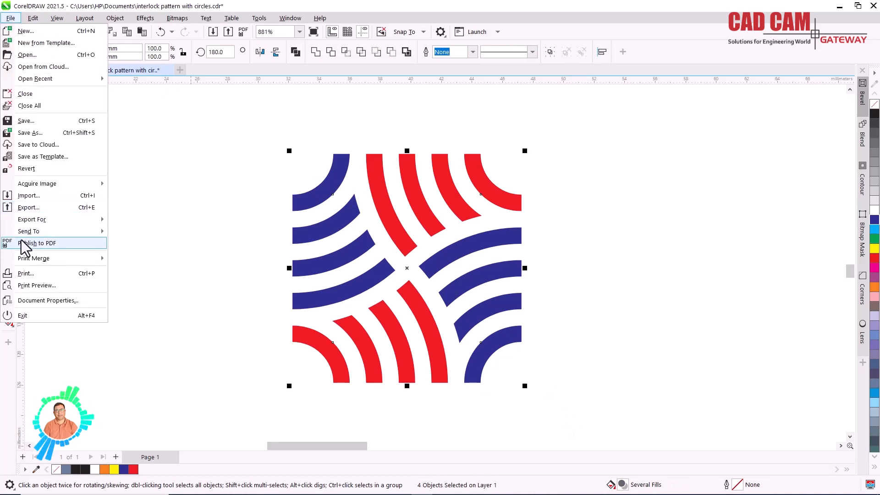
click(46, 209)
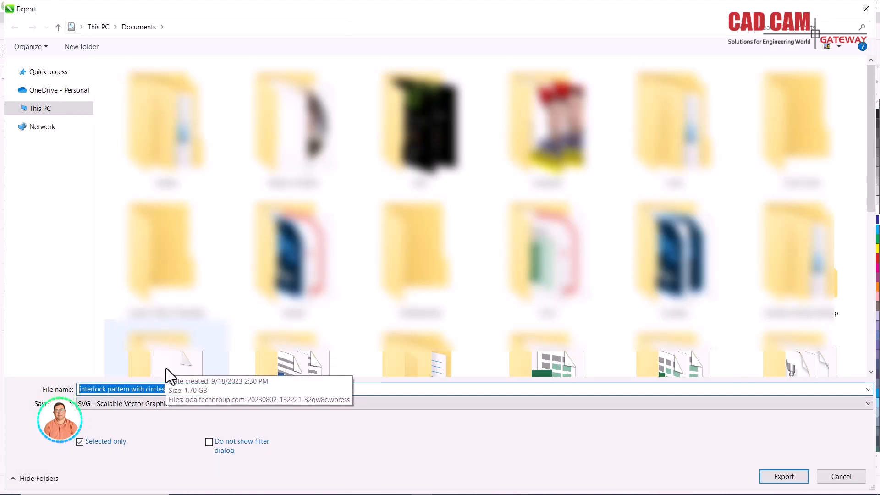
text(P)
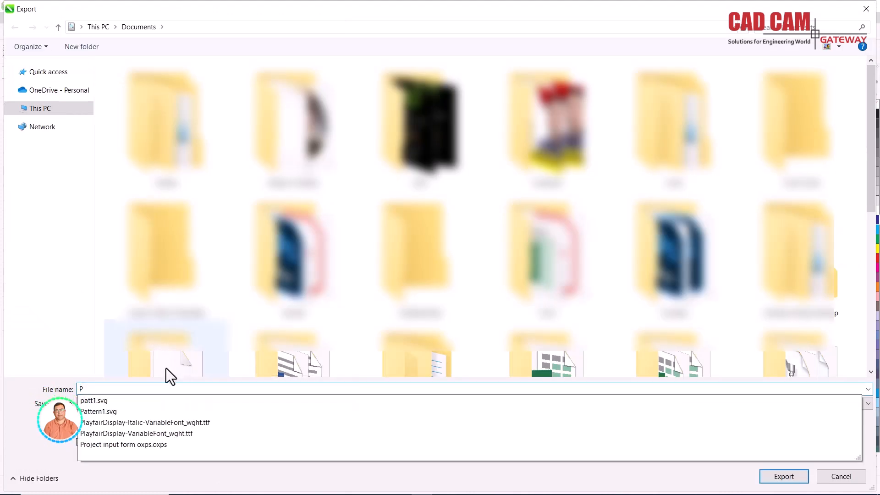
text(a)
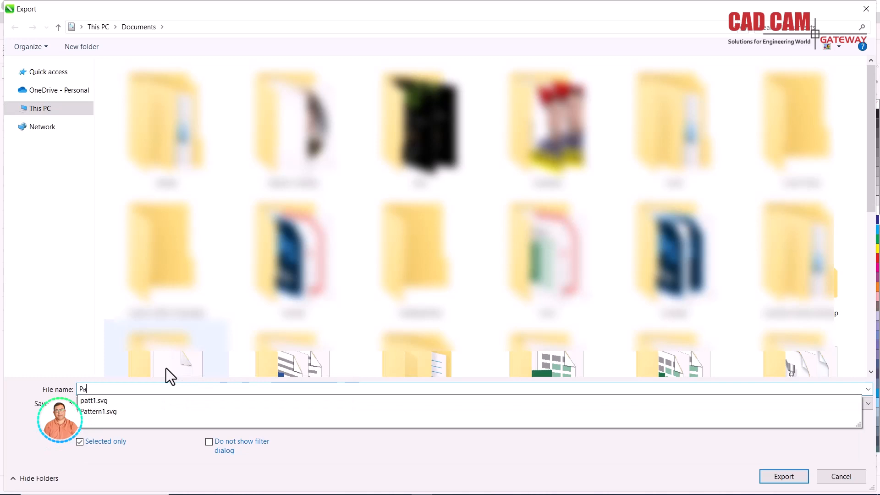
text(ttern2)
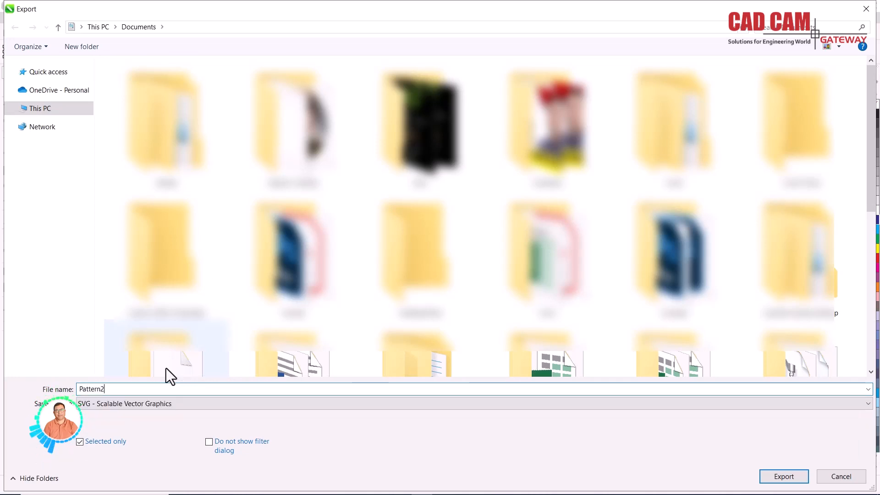
text( col)
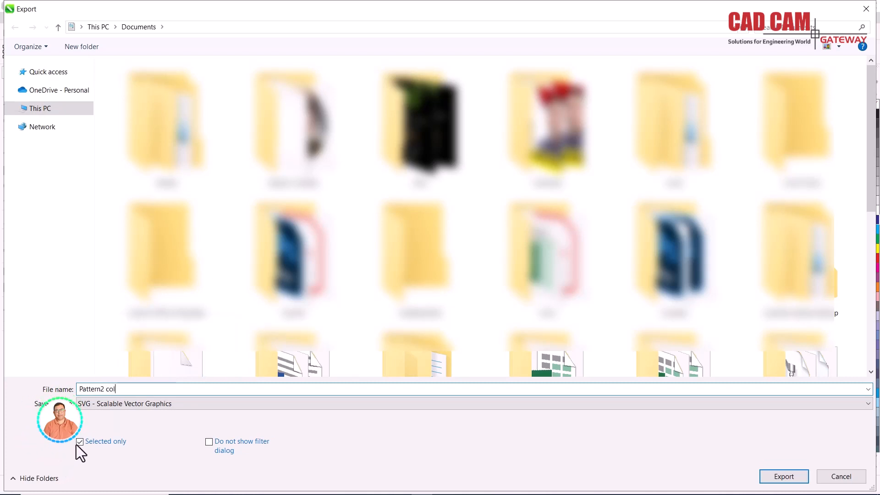
click(782, 477)
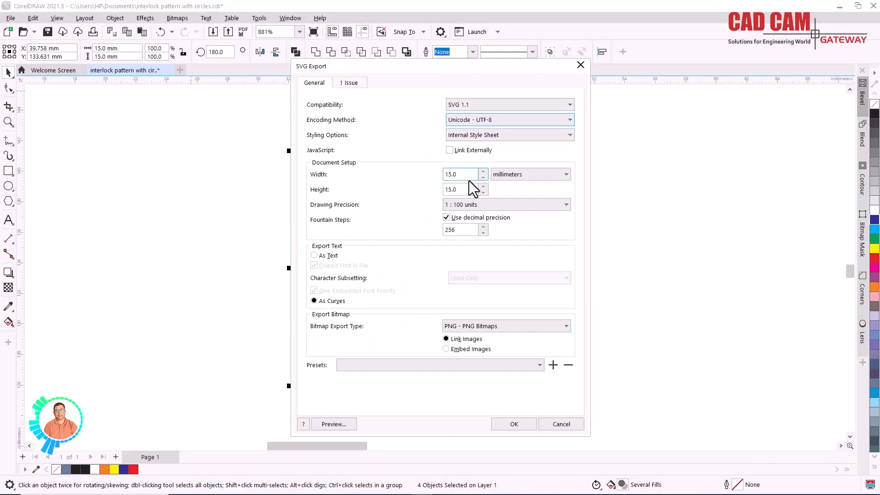
click(518, 429)
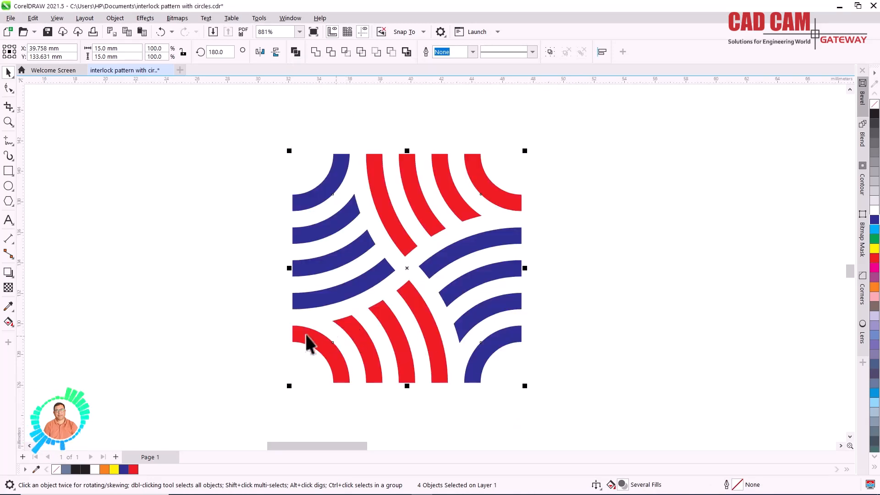
- Move the coloured tile off the page, beyond its right edge, to about X 232.8 mm, Y 188.3 mm
scroll(311, 283, down, 4)
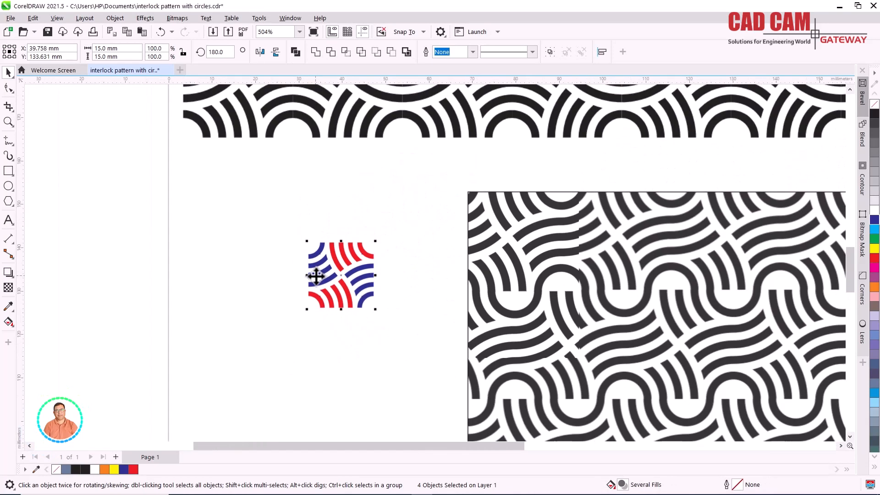
scroll(317, 276, down, 4)
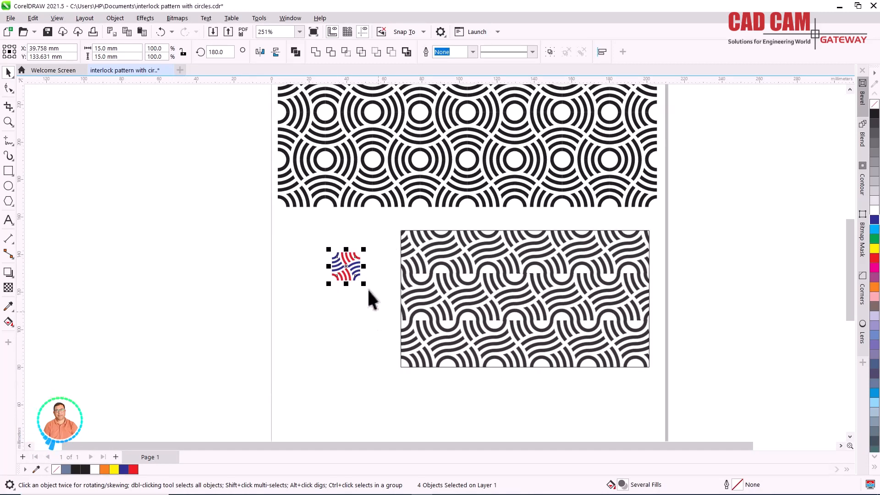
drag(351, 277, 713, 175)
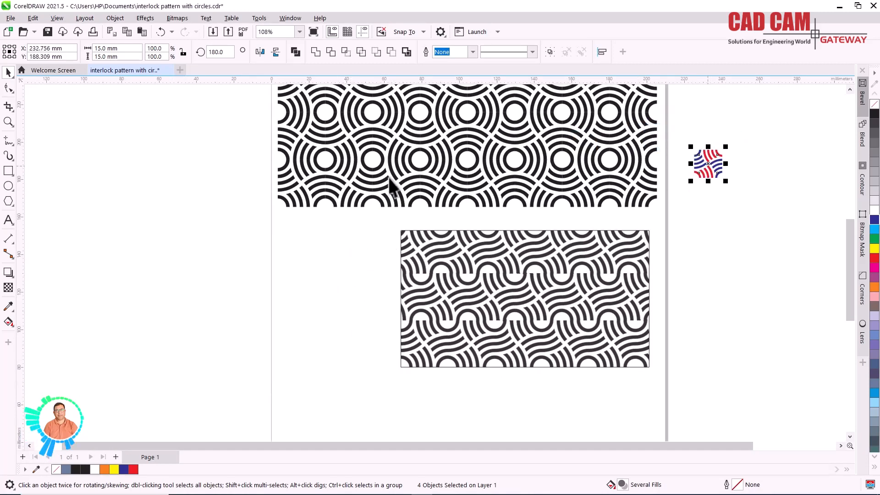
- Draw a five-sided polygon about 64 mm wide and 75 mm high in the empty space left of the patterned rectangle
click(8, 186)
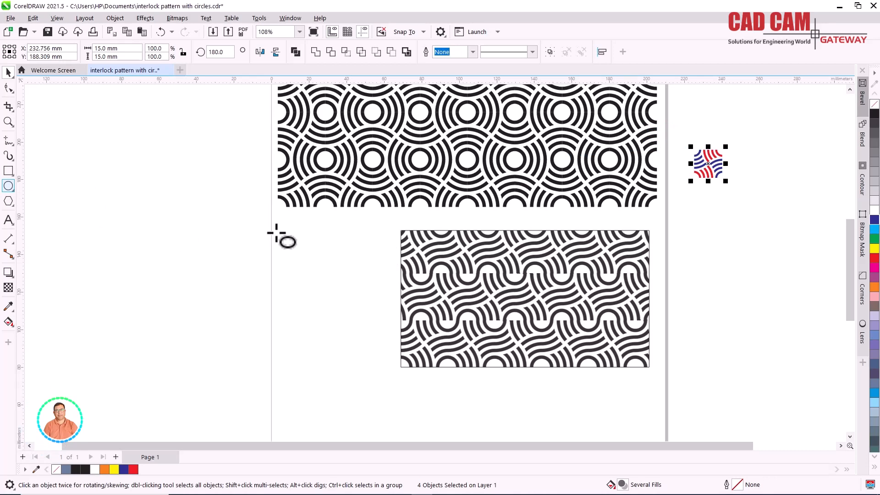
click(11, 201)
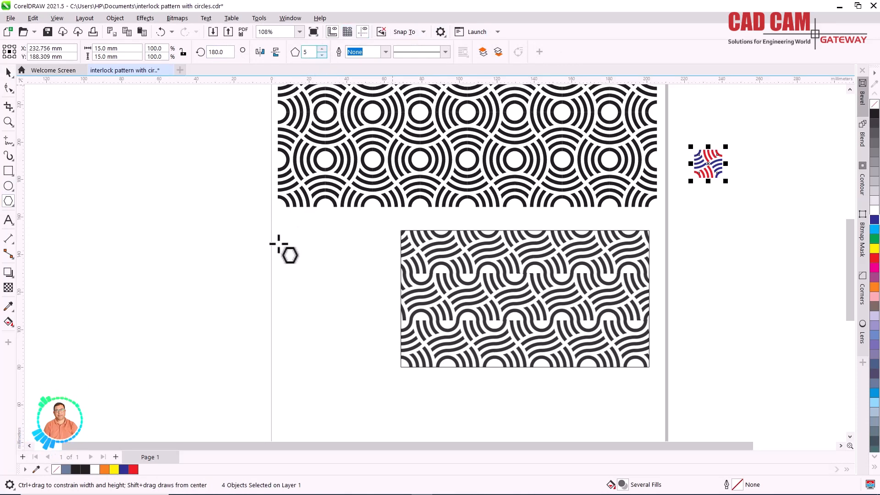
drag(275, 227, 399, 379)
scroll(337, 330, up, 1)
scroll(337, 330, up, 3)
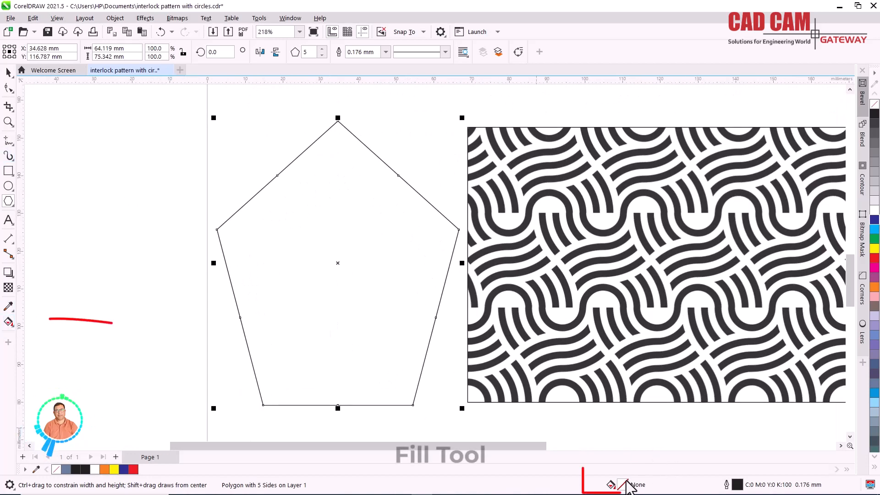
- Apply a vector pattern fill to the pentagon, using the preset with multicoloured dots
click(8, 322)
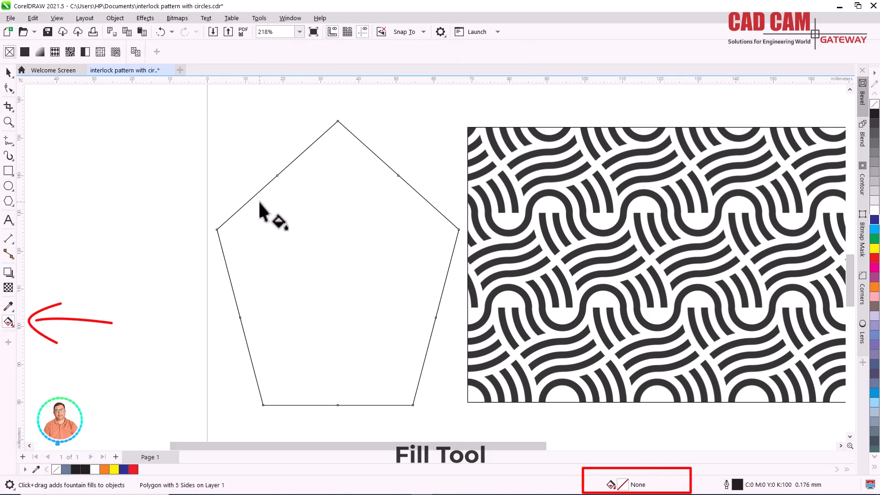
click(54, 53)
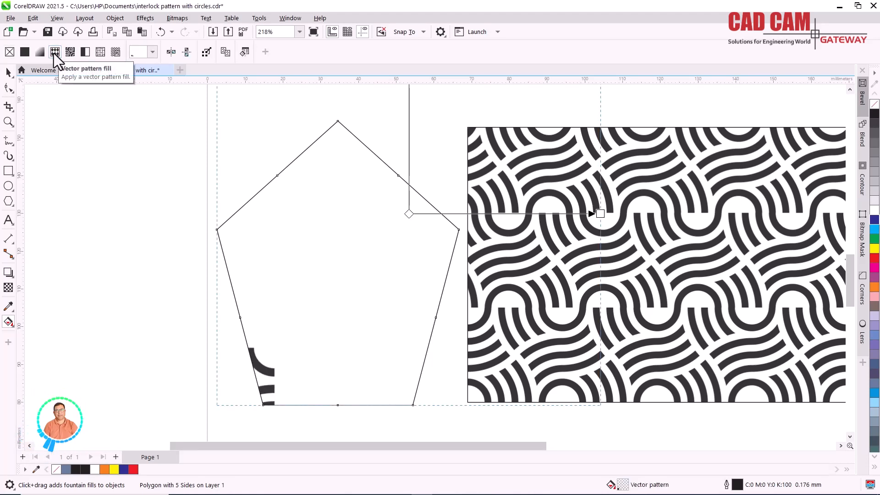
click(152, 54)
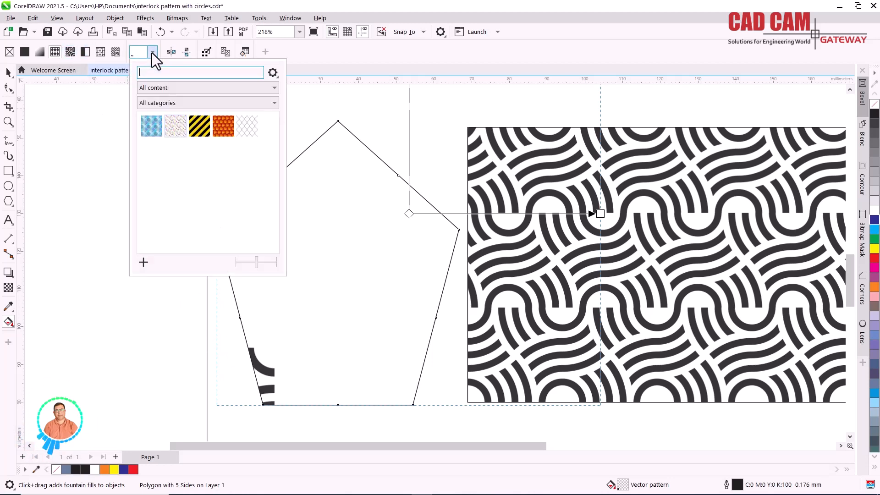
click(169, 130)
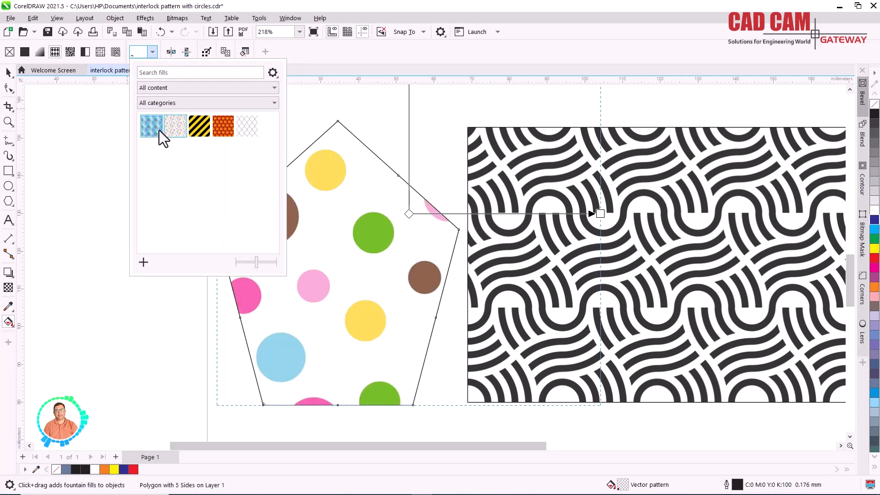
click(144, 263)
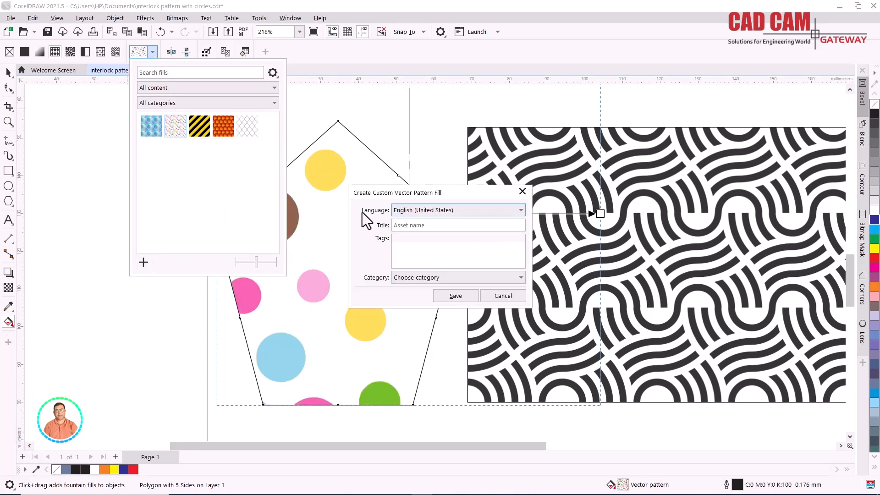
click(487, 294)
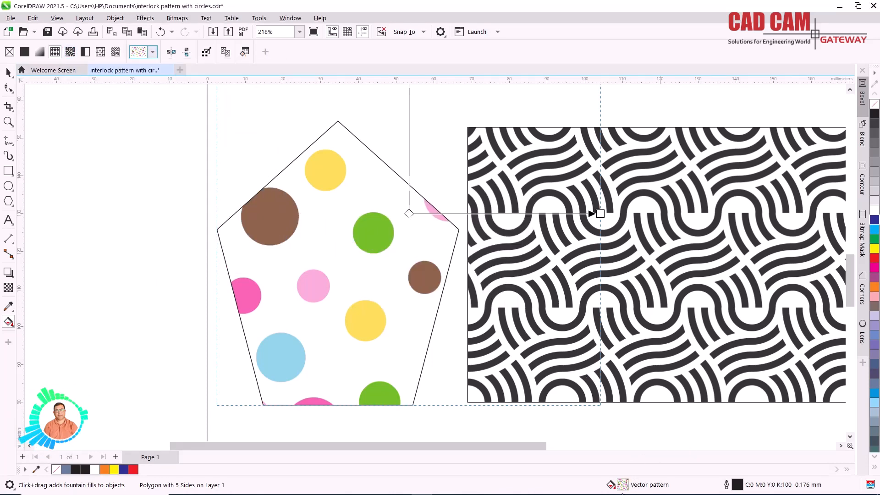
- Replace the source of the pentagon's vector pattern fill with the file "Pattern2 col.svg" from the Documents folder
double_click(623, 485)
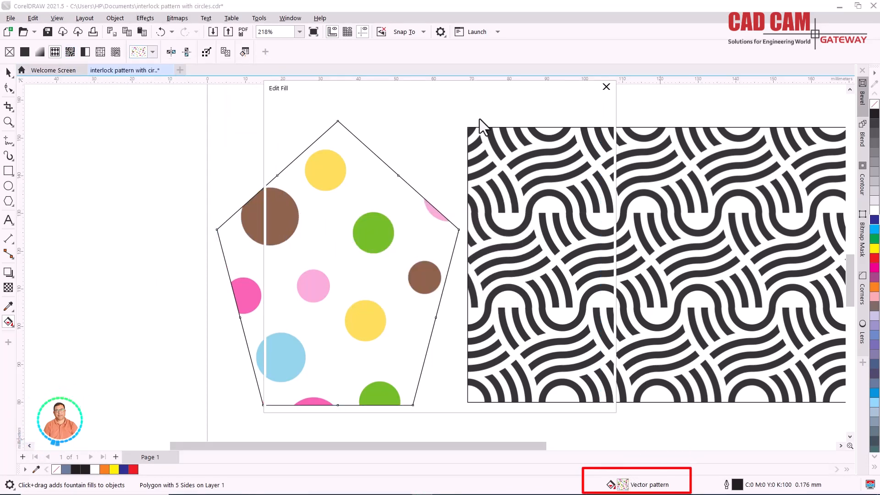
drag(456, 95, 689, 60)
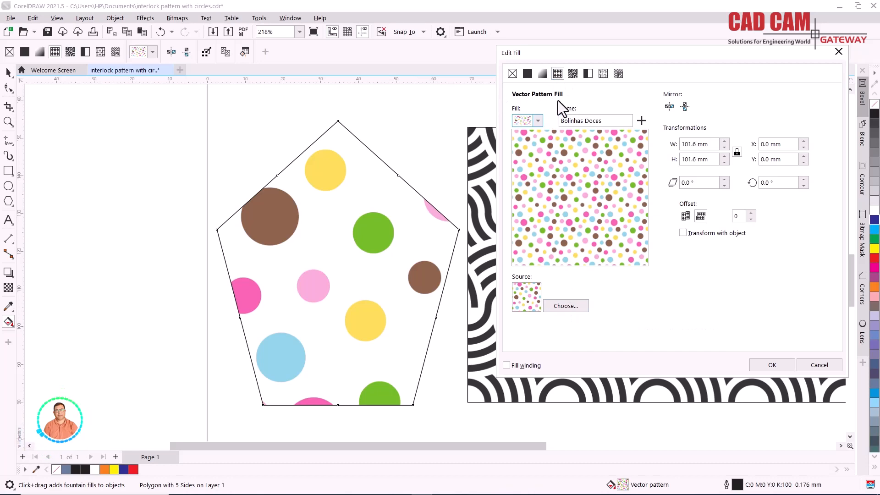
click(569, 304)
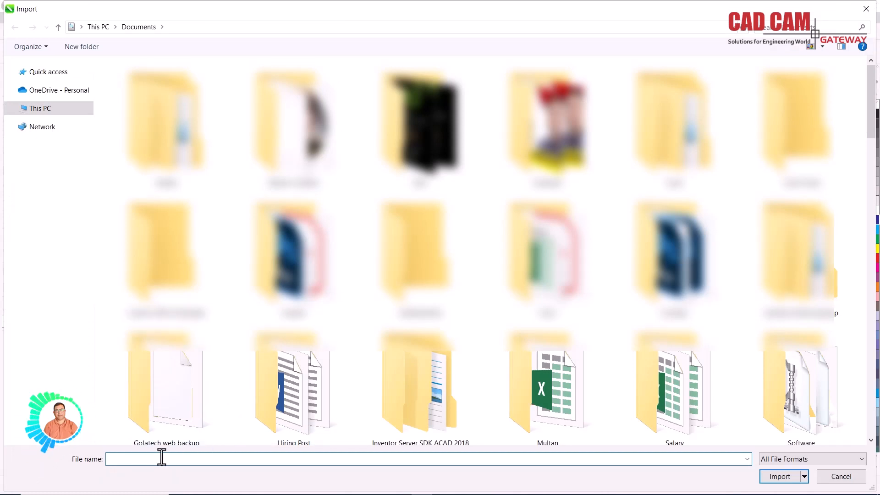
text(Pa)
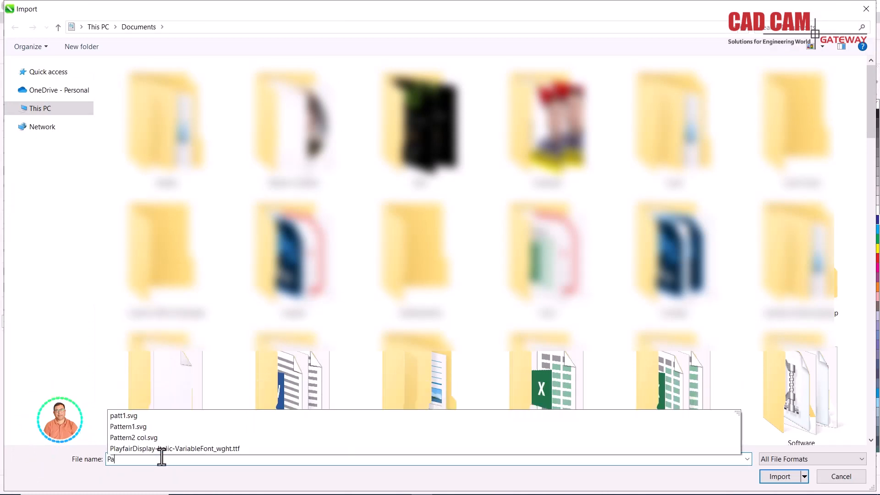
text(trt)
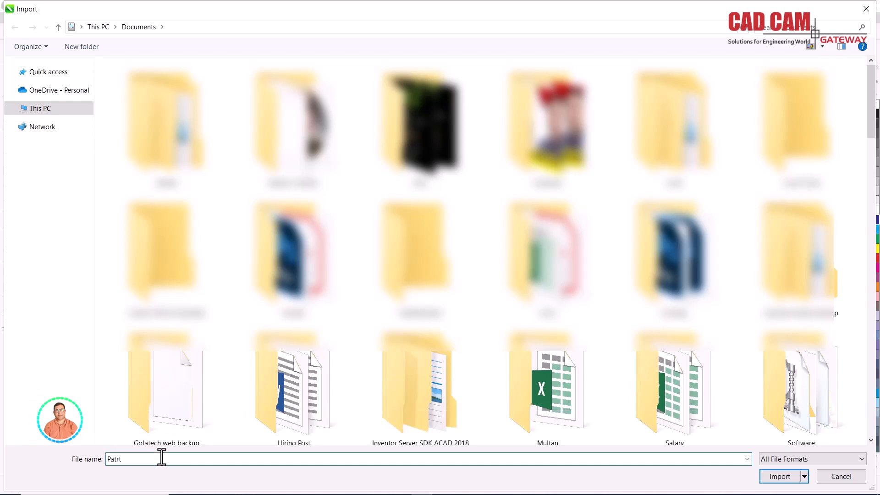
key(BackSpace)
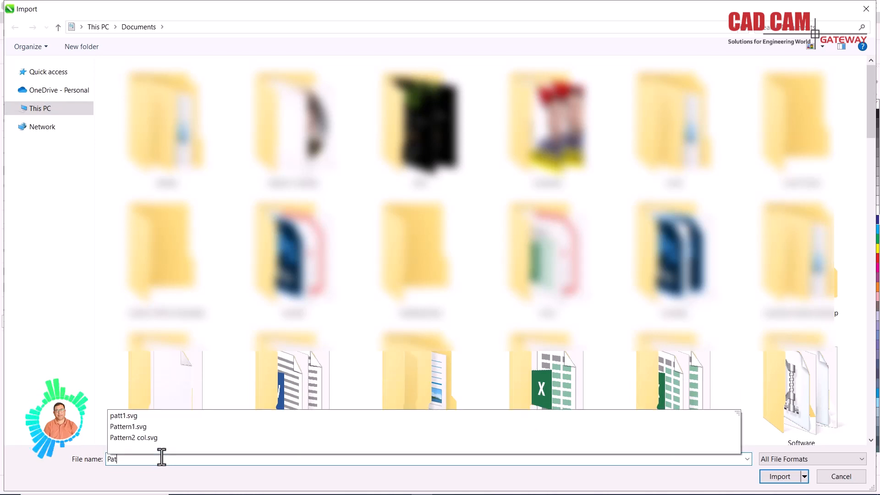
click(140, 438)
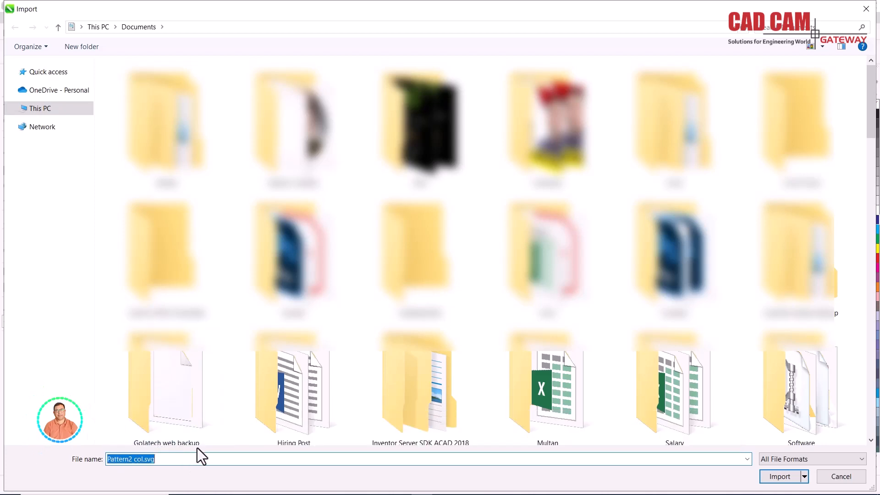
click(780, 476)
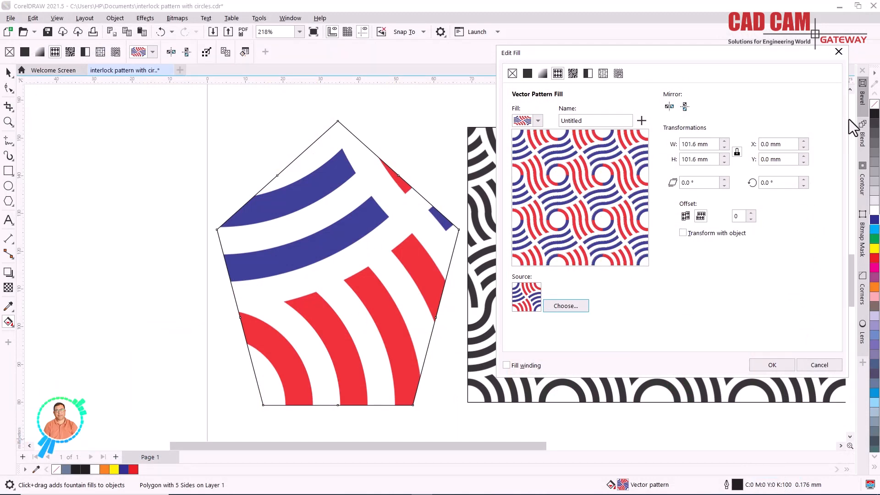
- Set the pattern tile's width and height to 10 mm with the proportions locked
double_click(697, 144)
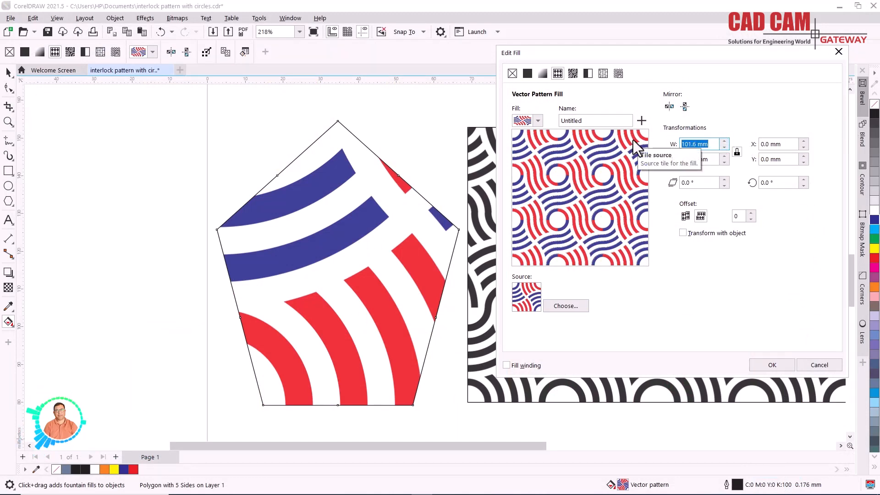
text(19)
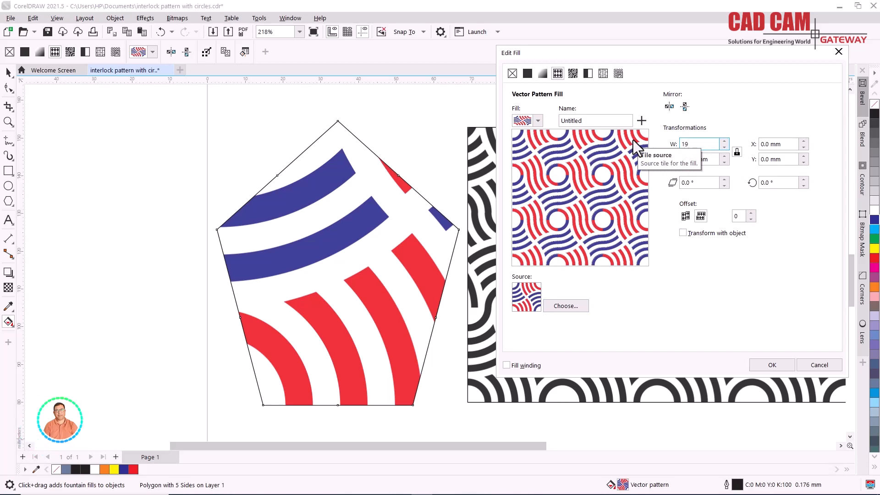
key(BackSpace)
text(0)
key(Return)
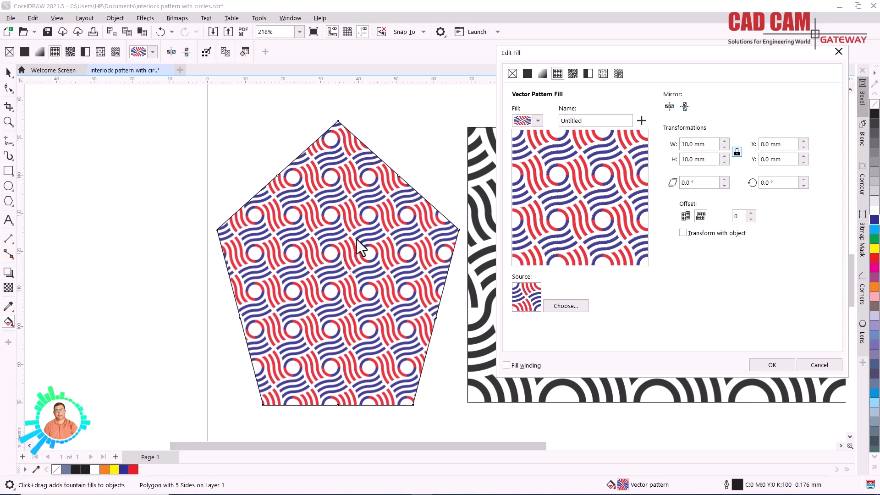
- Mirror the pentagon's pattern tiles both horizontally and vertically and apply the edited fill
click(670, 107)
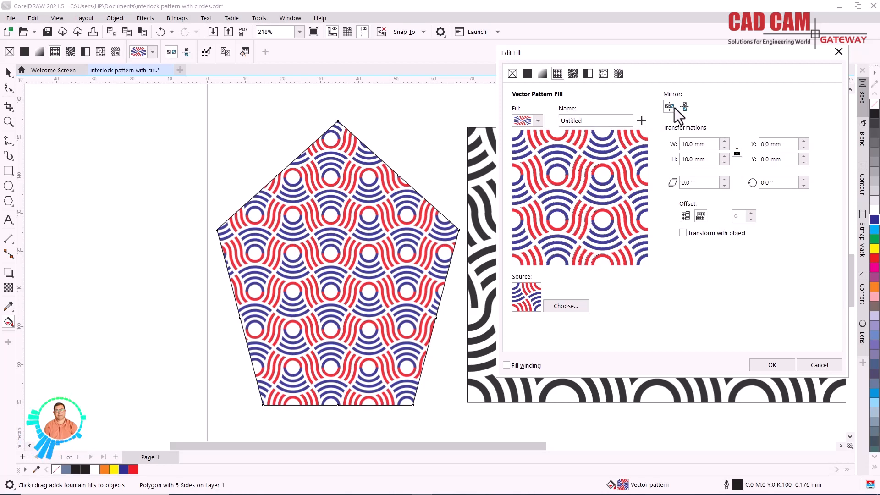
click(684, 104)
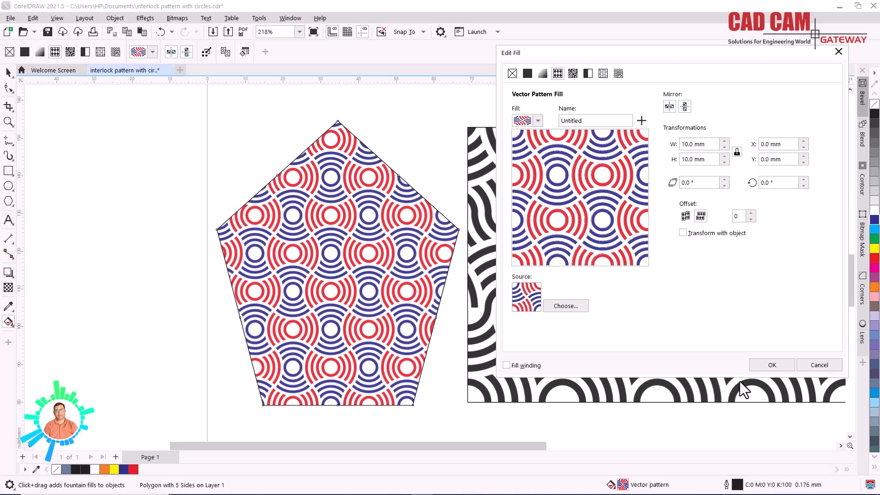
click(766, 365)
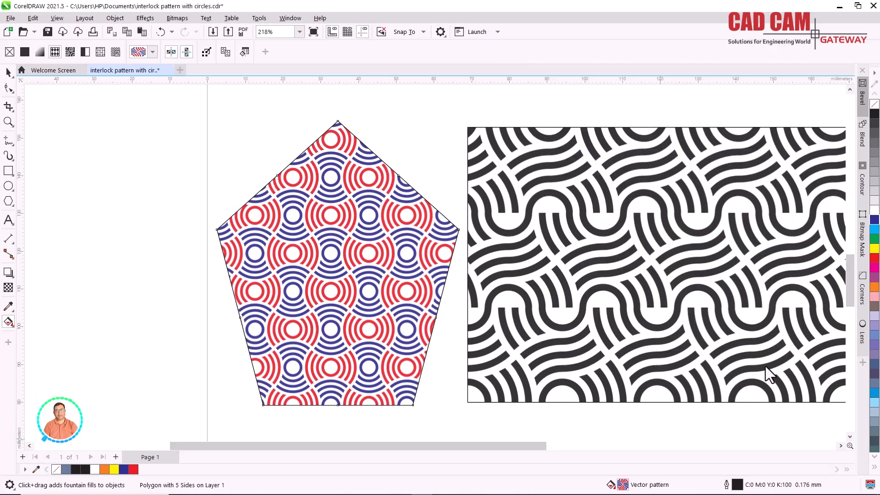
- Reshape the pentagon into a tilted five-pointed star by pulling the midpoint node of its upper-left edge outward
click(9, 73)
key(F10)
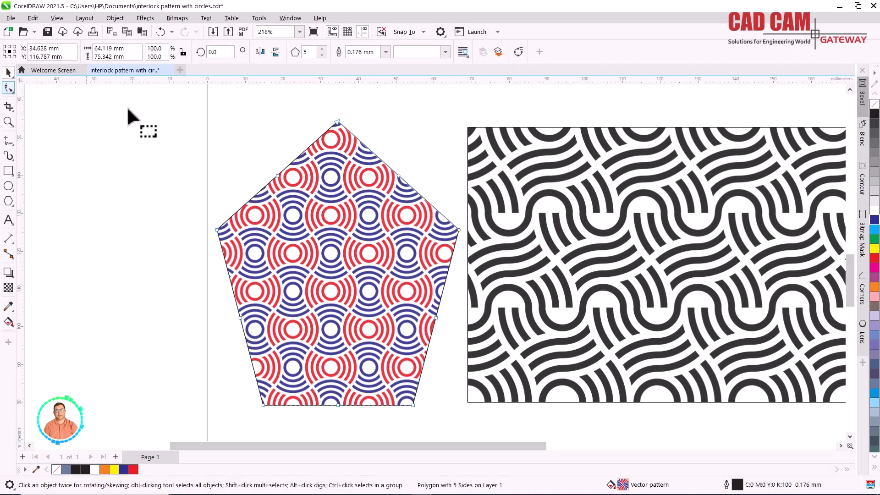
drag(274, 177, 212, 97)
scroll(417, 240, down, 2)
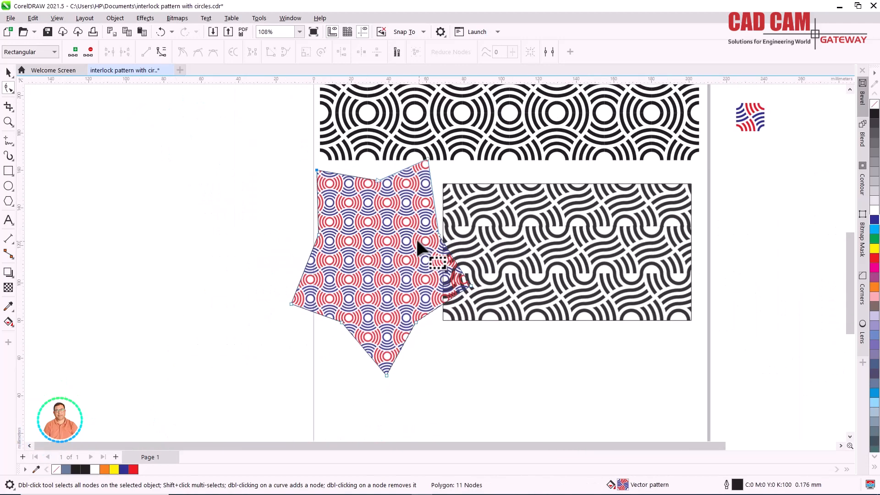
- Move the star-shaped polygon off the page beyond its left edge, clear of the patterned rectangle
click(8, 72)
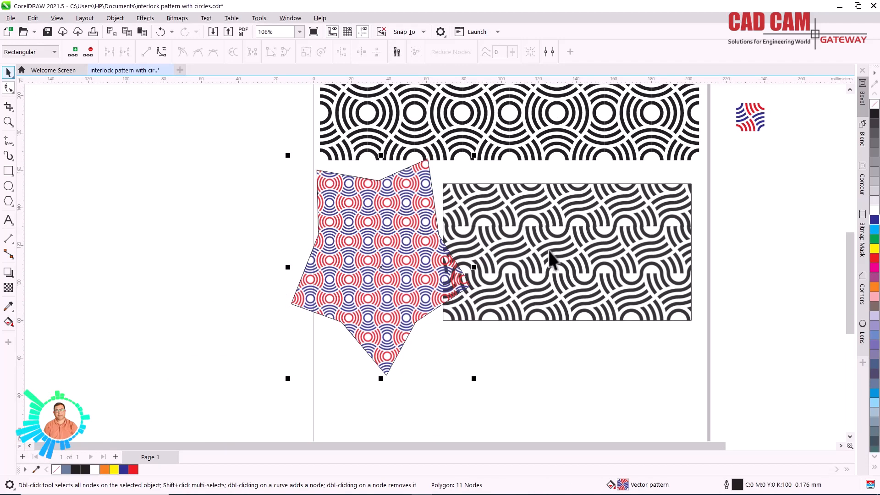
scroll(479, 256, down, 1)
key(space)
drag(440, 257, 305, 235)
- Stretch the star to about 241.6 mm wide and 198.5 mm high and move it to about X -75.4 mm, Y 132.1 mm
drag(242, 233, 62, 236)
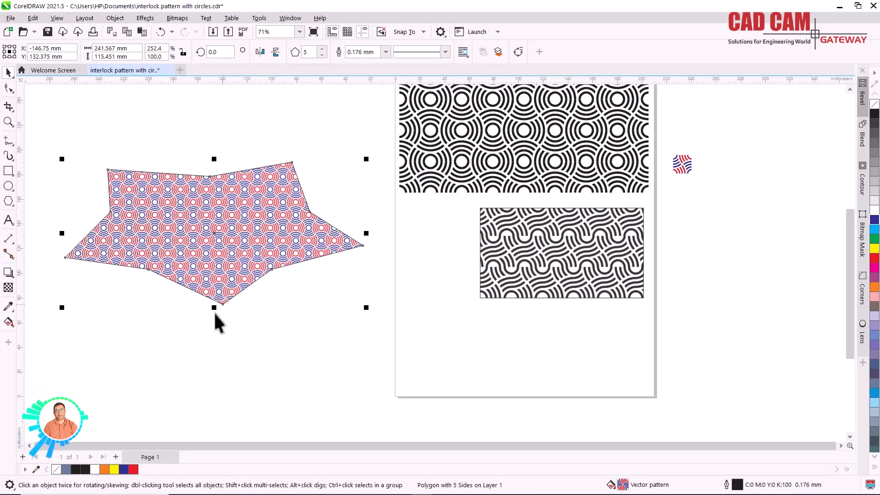
drag(214, 310, 213, 410)
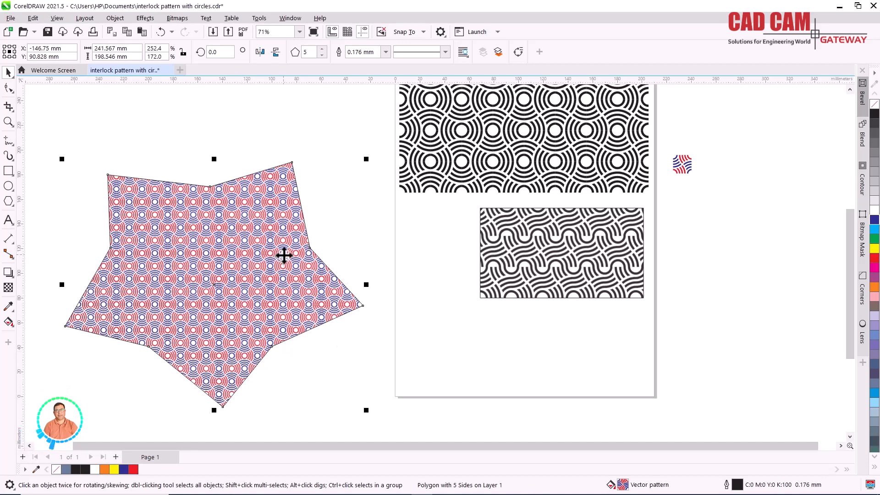
drag(284, 256, 369, 197)
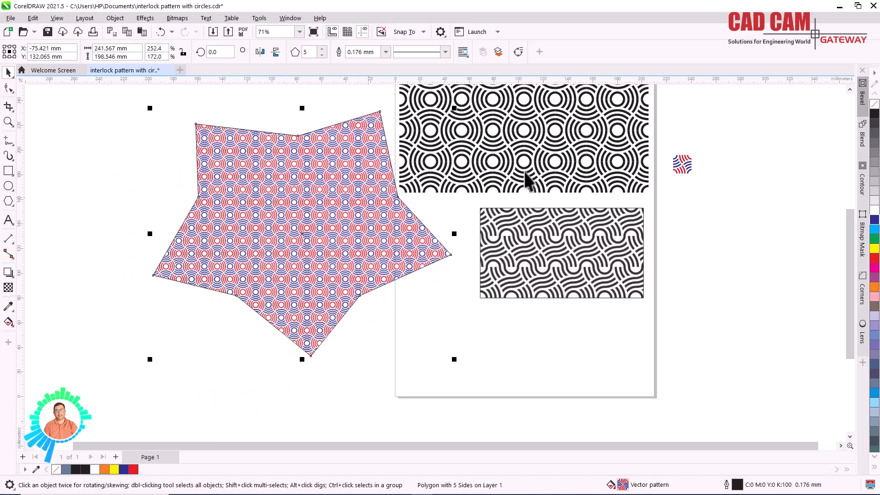
scroll(465, 201, down, 2)
scroll(483, 177, up, 2)
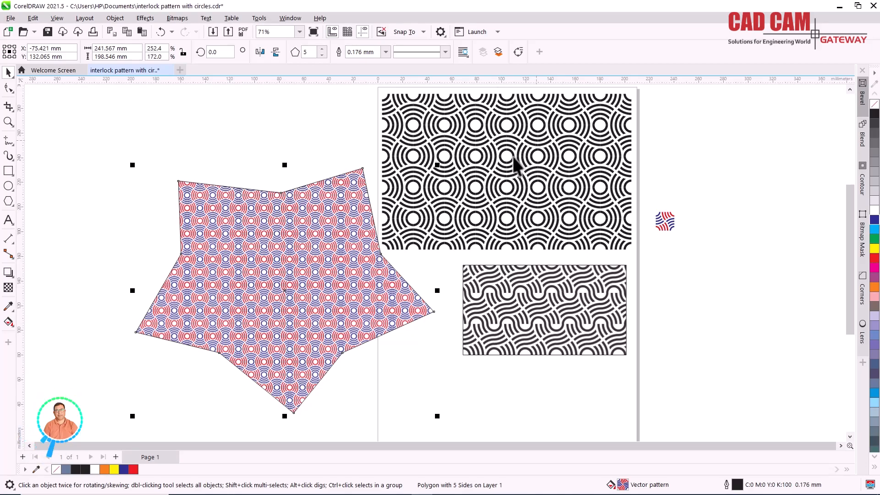
scroll(284, 257, up, 5)
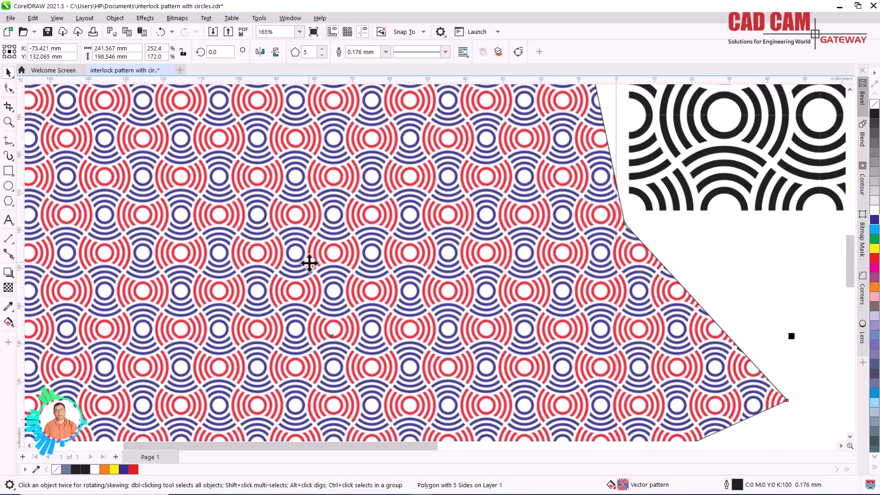
scroll(503, 297, down, 1)
scroll(366, 268, up, 2)
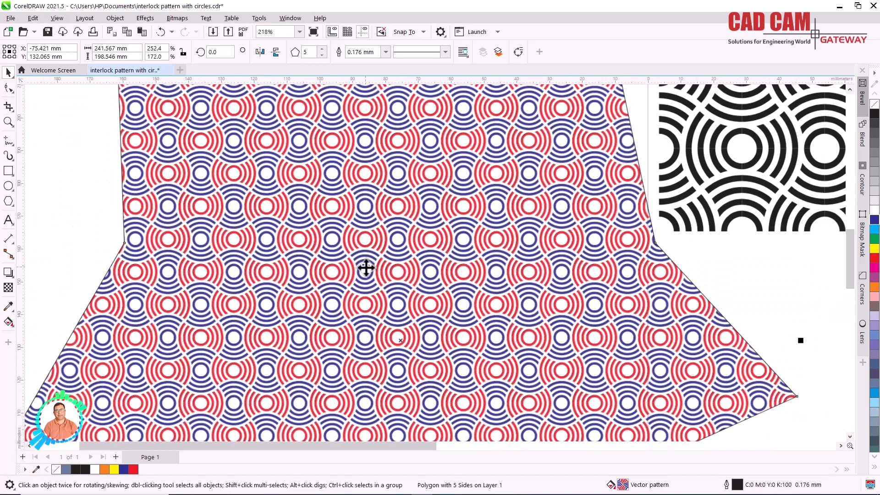
scroll(366, 268, up, 1)
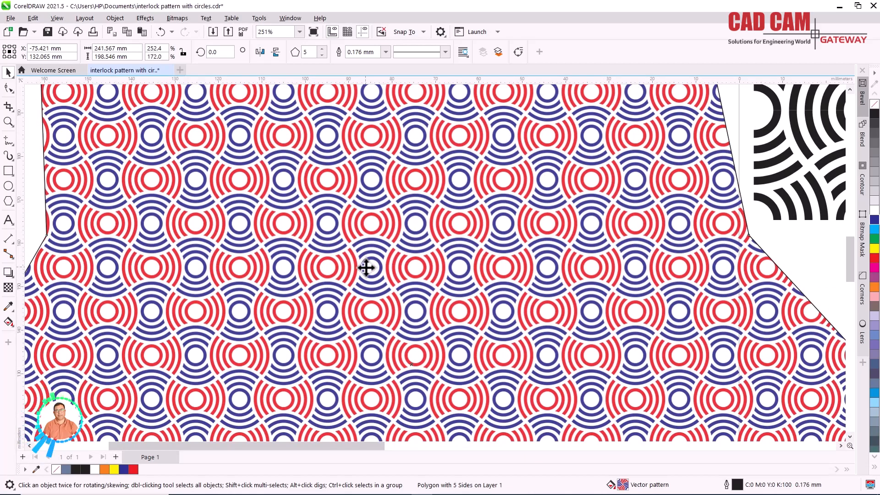